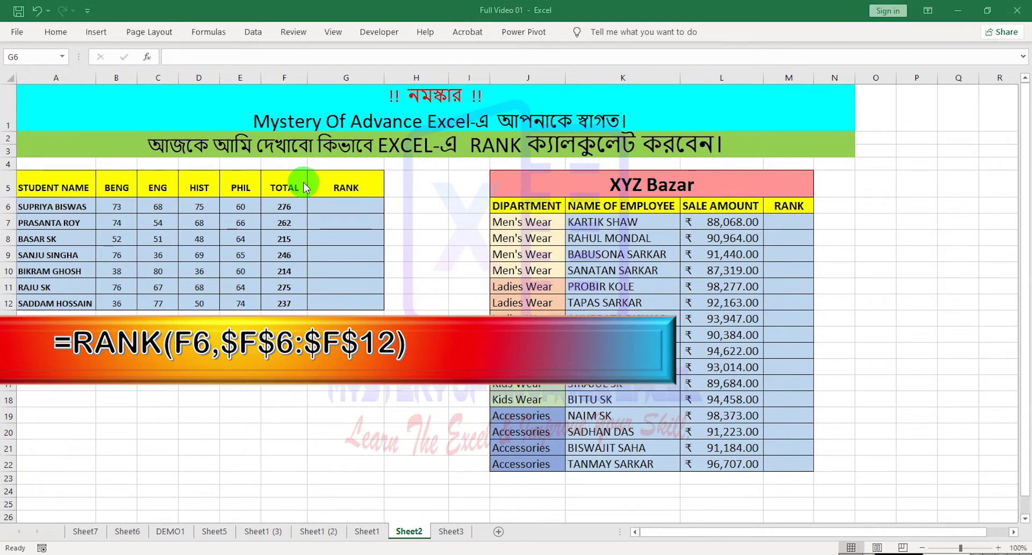
# Enter =RANK(F6,$F$6:$F$12) in G6 for the first student, then select the rank cells G6:G12.
pyautogui.click(342, 206)
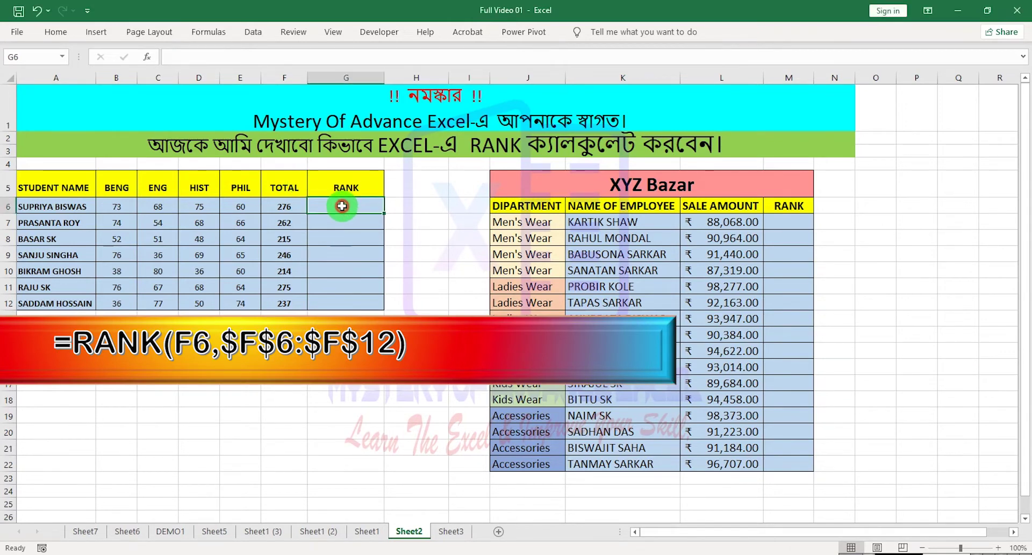
pyautogui.write('=')
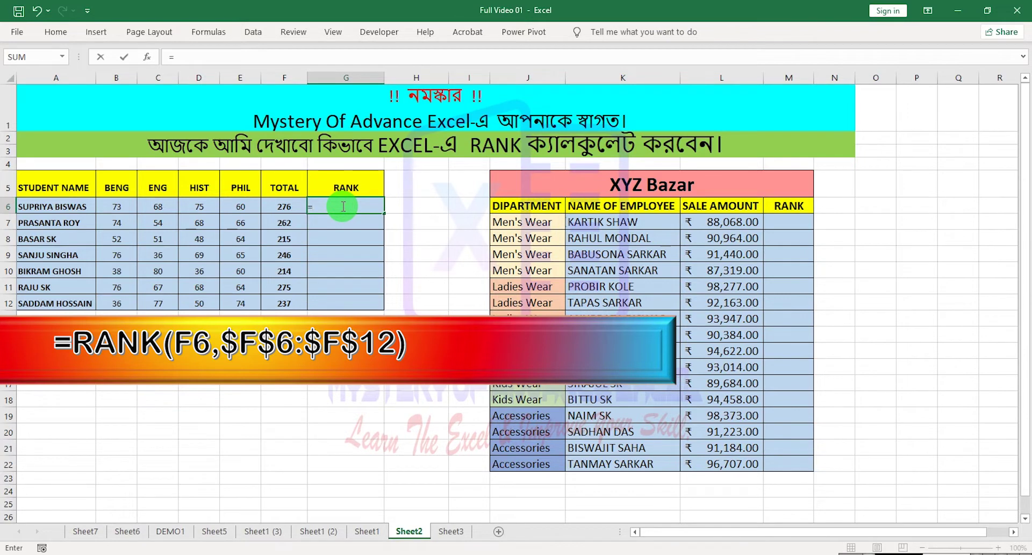
pyautogui.write('RANK')
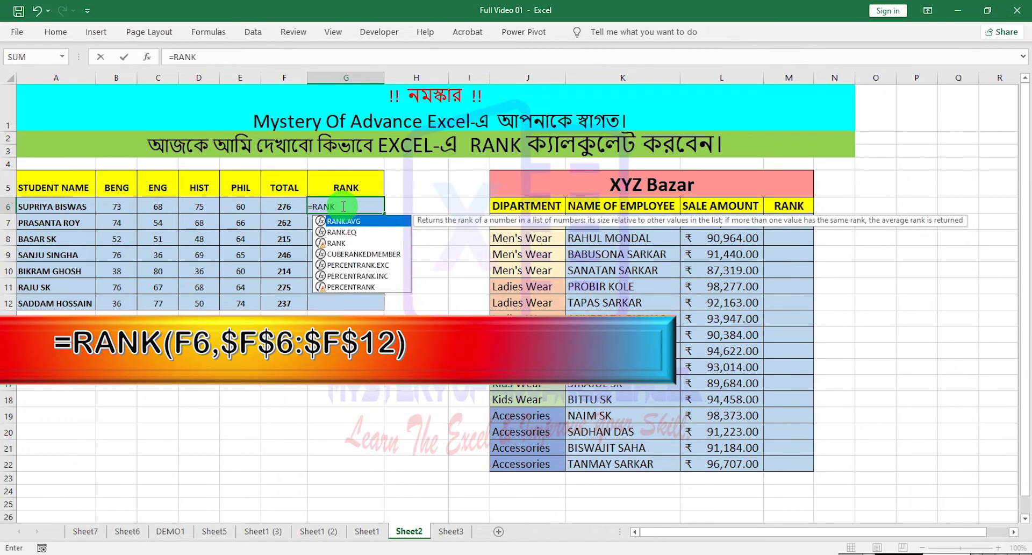
pyautogui.press('Down')
pyautogui.press('Down')
pyautogui.press('Tab')
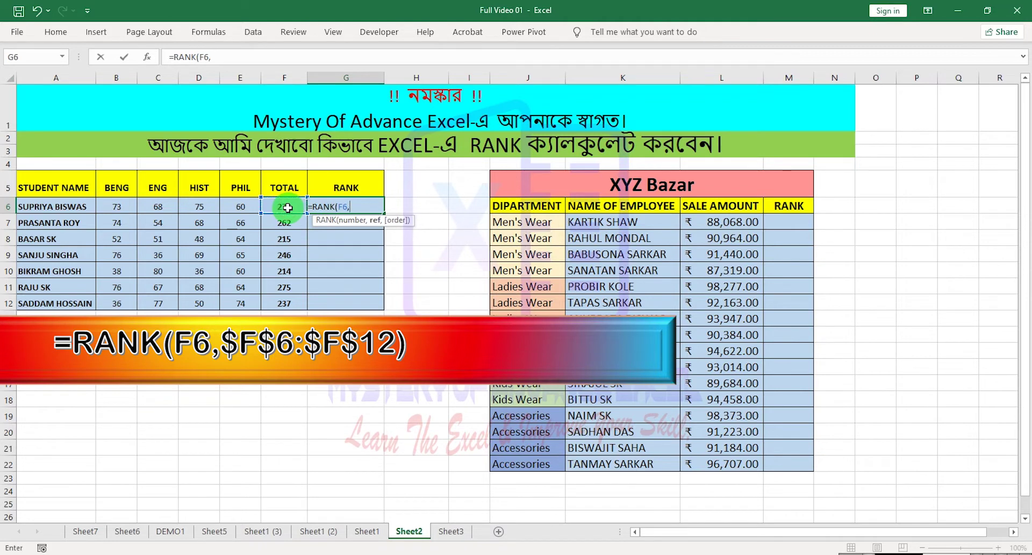
pyautogui.moveTo(282, 208); pyautogui.dragTo(280, 299)
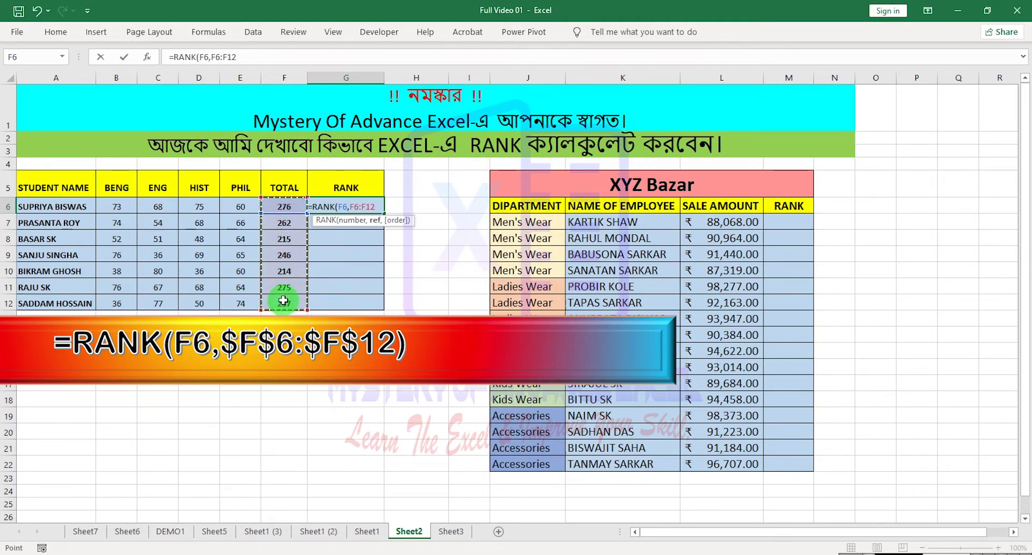
pyautogui.press('F4')
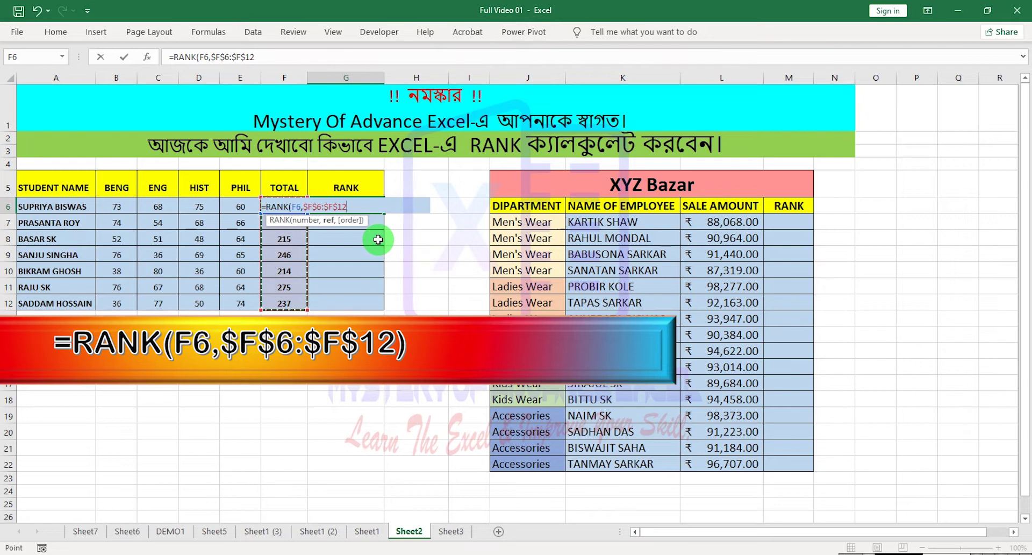
pyautogui.press('Return')
pyautogui.moveTo(371, 207); pyautogui.dragTo(365, 301)
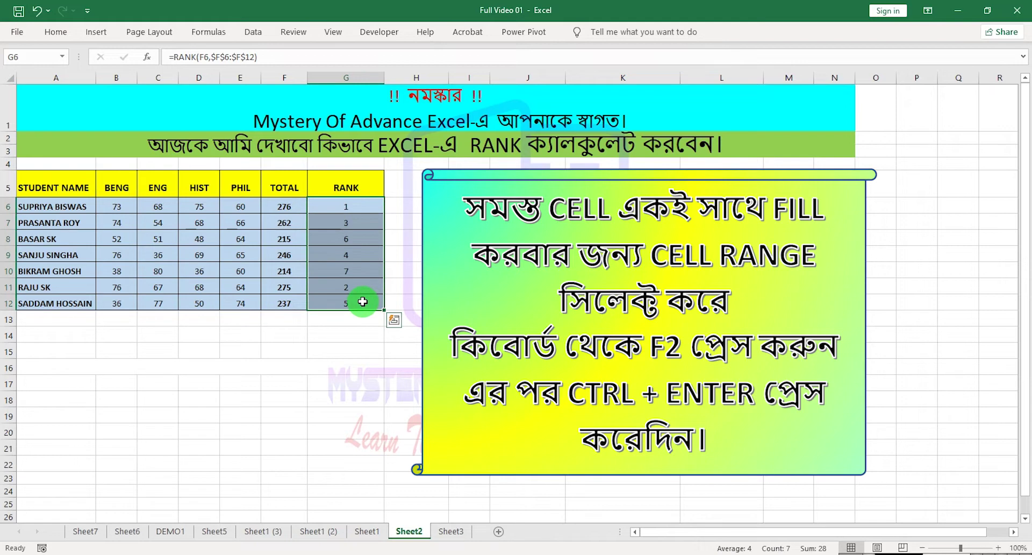
pyautogui.click(362, 300)
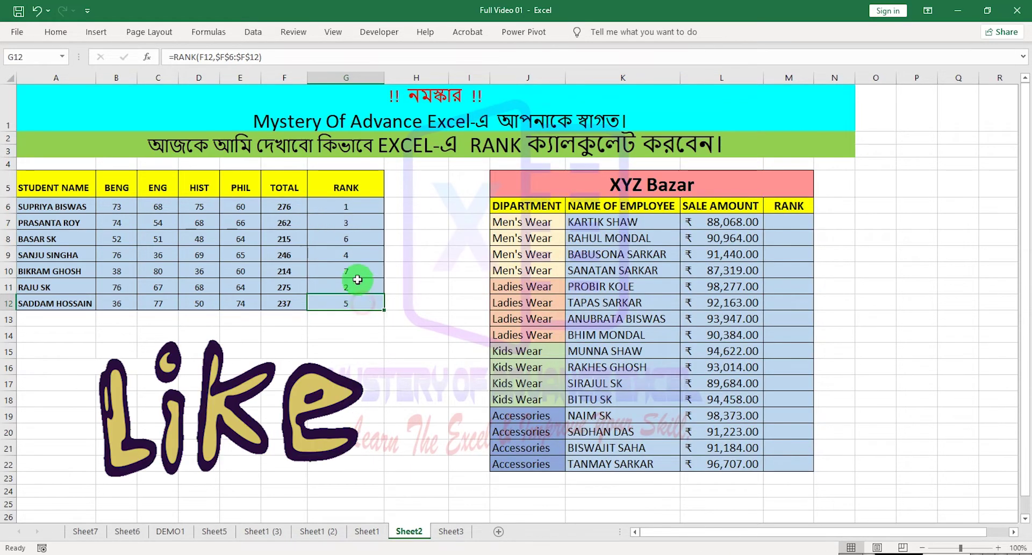
pyautogui.click(279, 207)
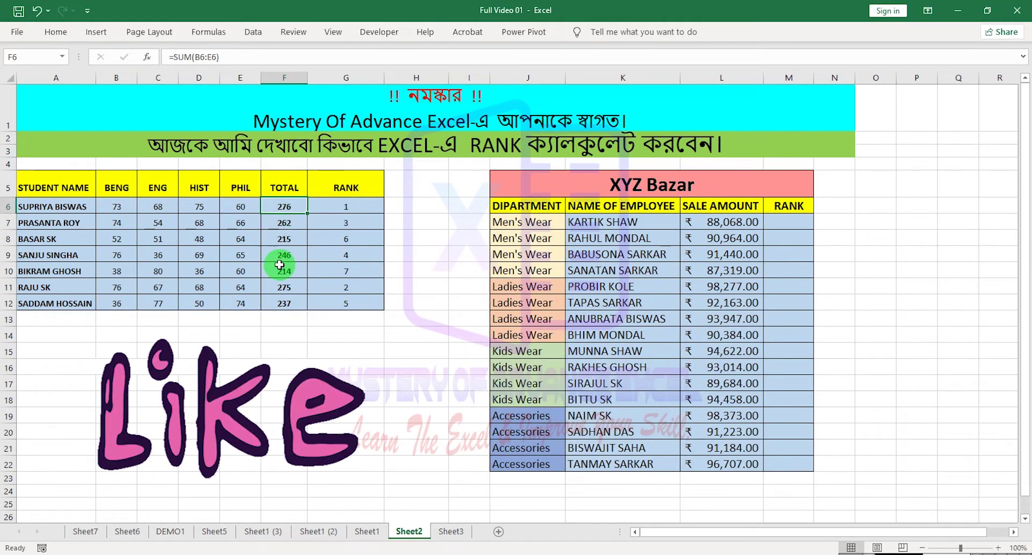
pyautogui.click(342, 288)
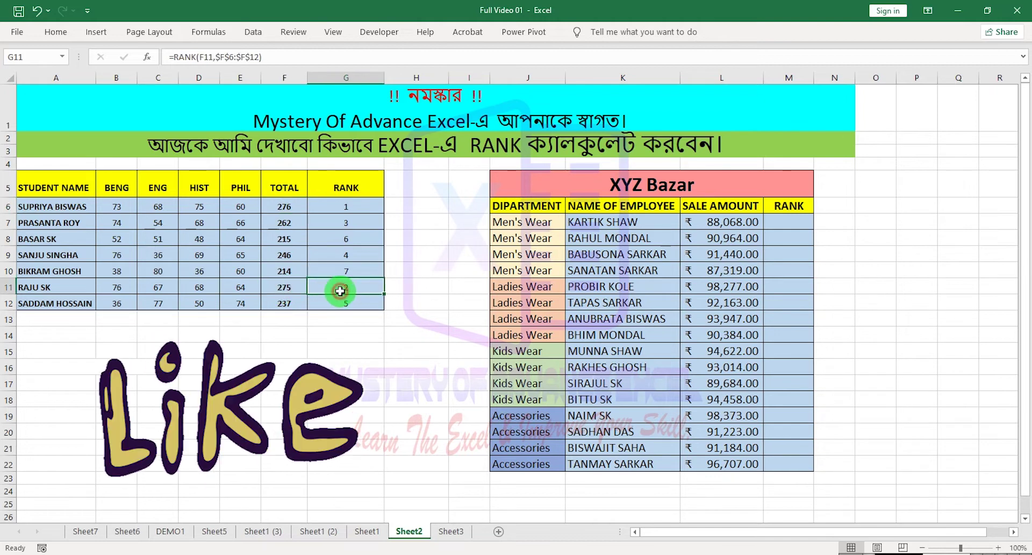
pyautogui.click(282, 285)
pyautogui.click(329, 287)
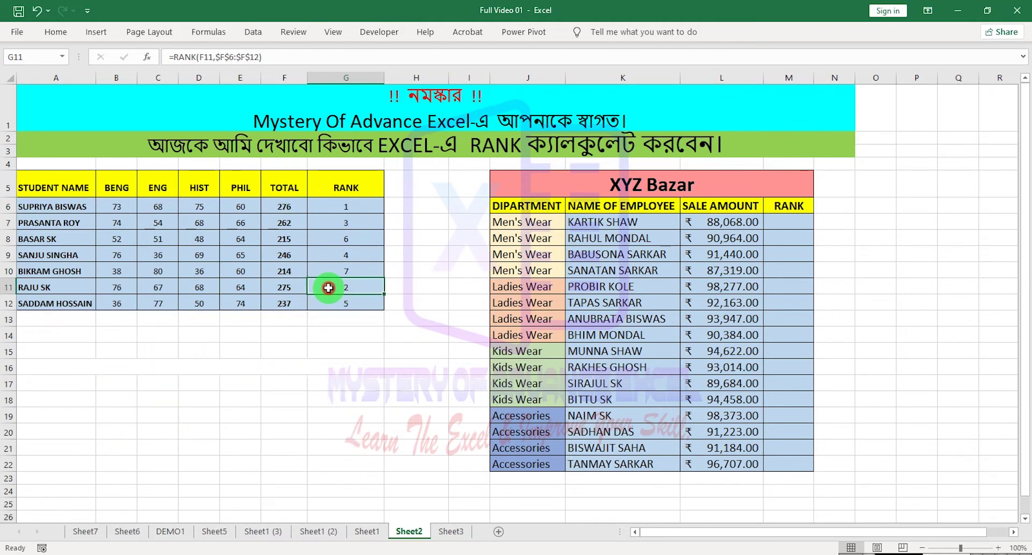
pyautogui.click(285, 223)
pyautogui.click(344, 223)
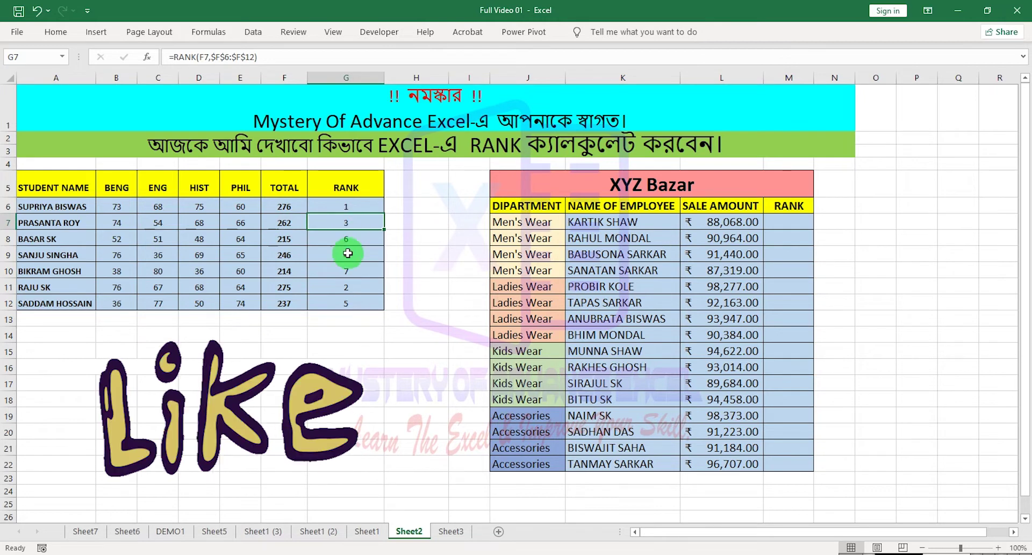
pyautogui.click(284, 256)
pyautogui.click(348, 255)
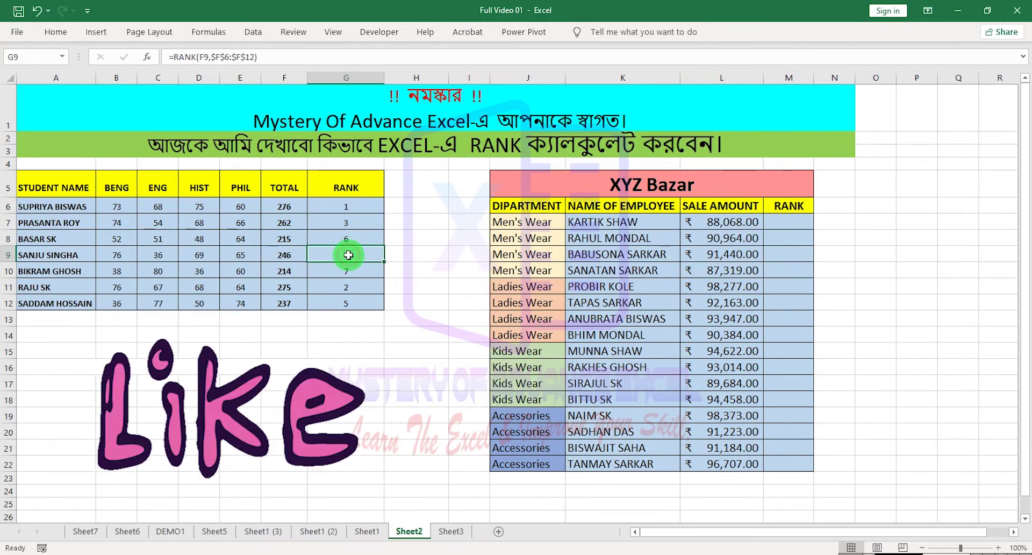
pyautogui.click(288, 301)
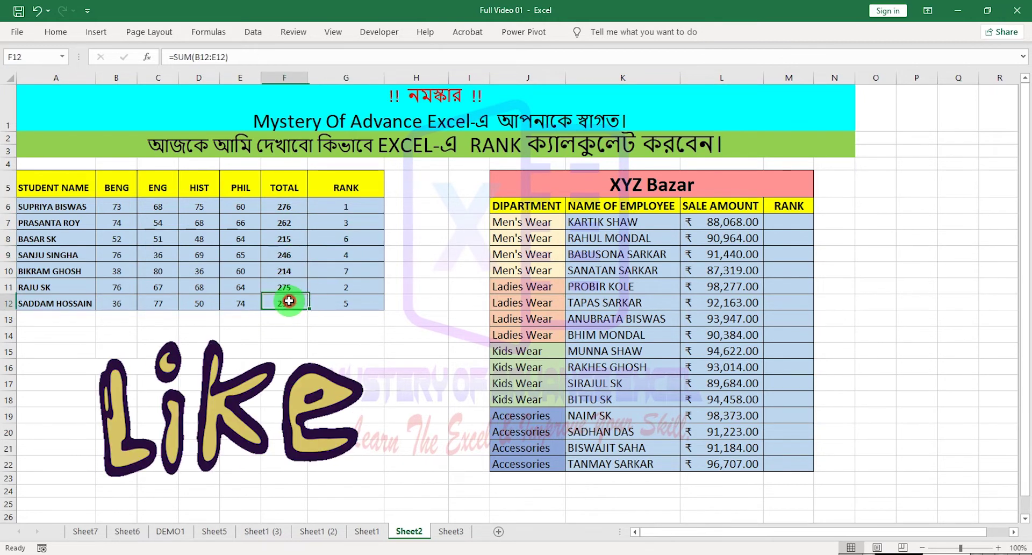
pyautogui.click(338, 303)
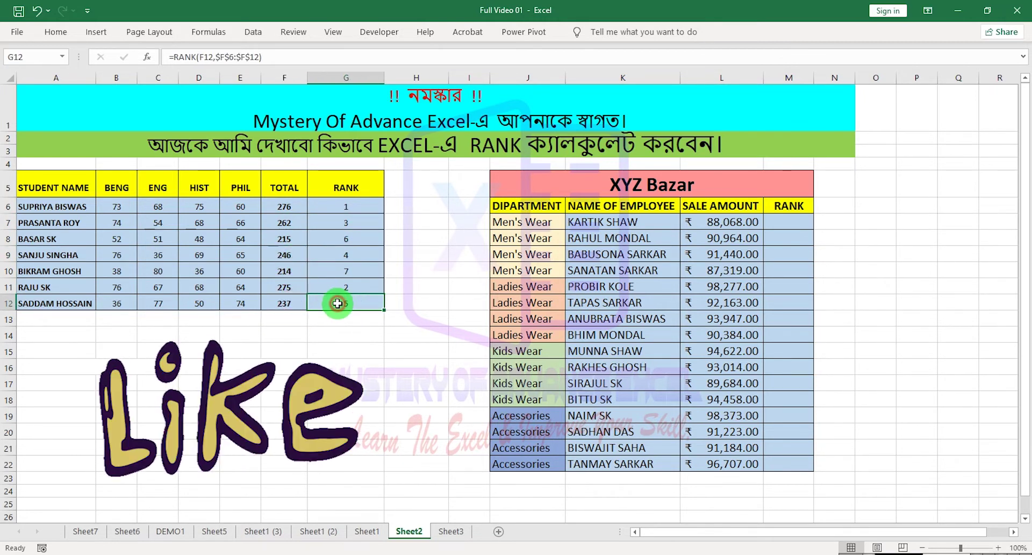
pyautogui.click(274, 245)
pyautogui.click(295, 270)
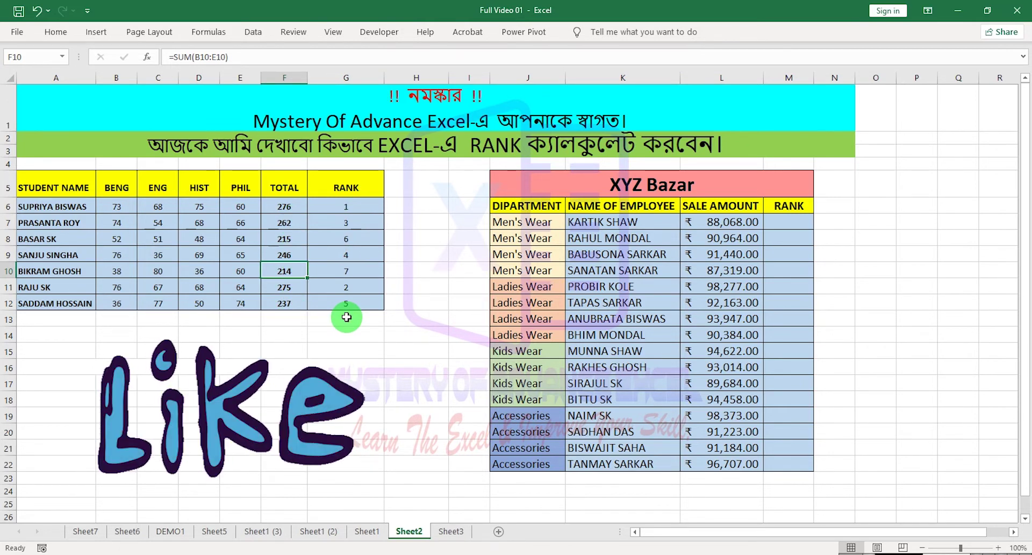
pyautogui.click(346, 317)
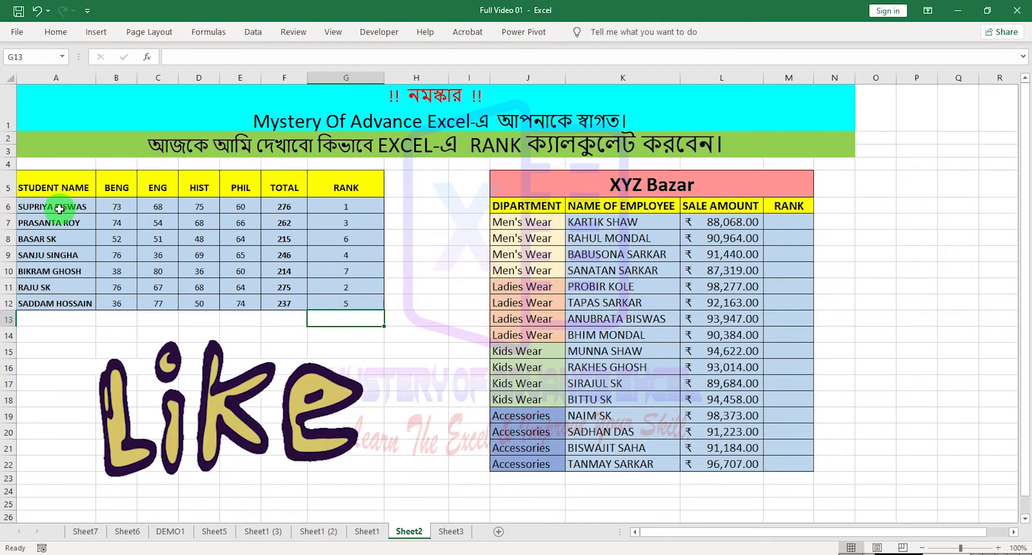
pyautogui.moveTo(59, 208); pyautogui.dragTo(346, 303)
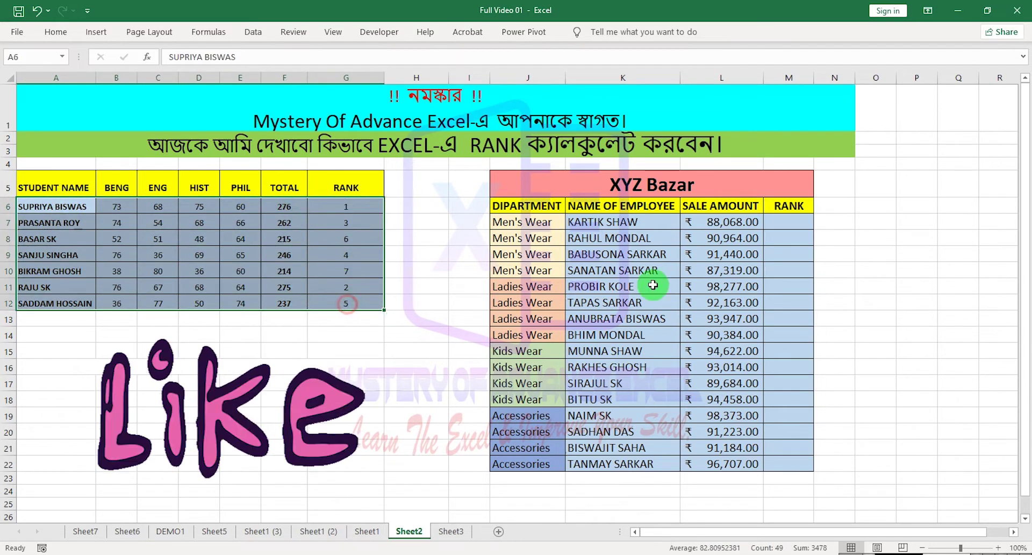
pyautogui.click(517, 222)
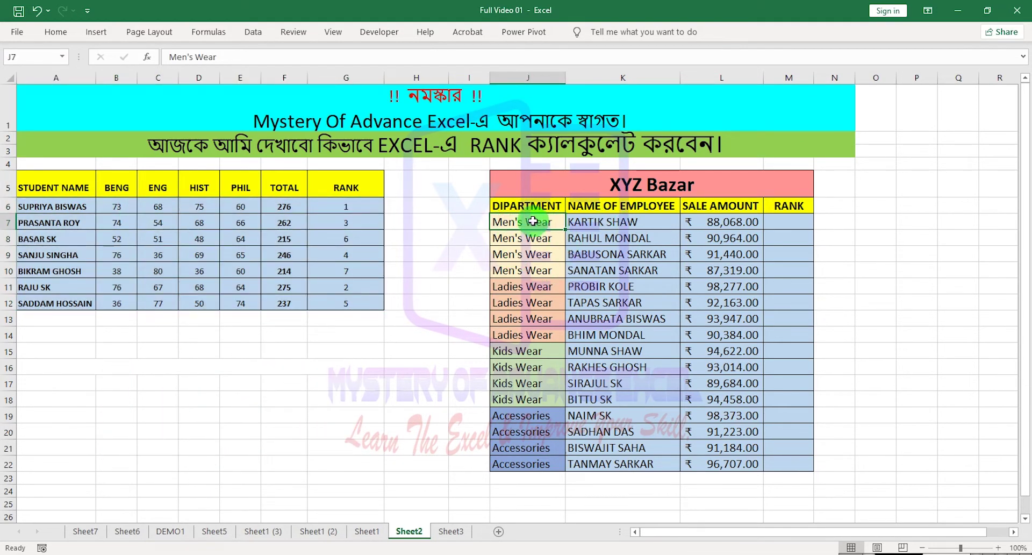
pyautogui.moveTo(533, 221); pyautogui.dragTo(529, 271)
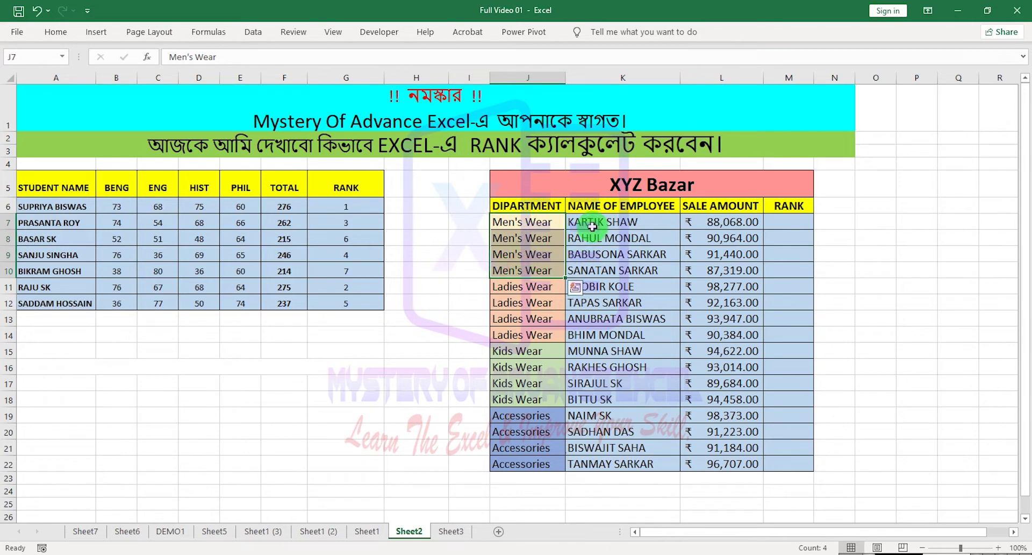
pyautogui.moveTo(592, 219); pyautogui.dragTo(581, 271)
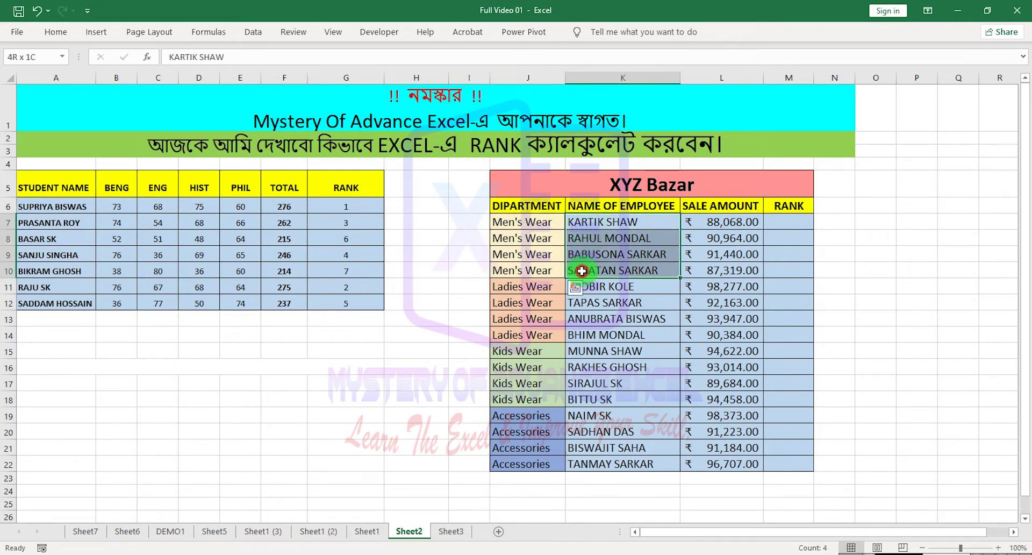
pyautogui.moveTo(524, 222); pyautogui.dragTo(524, 271)
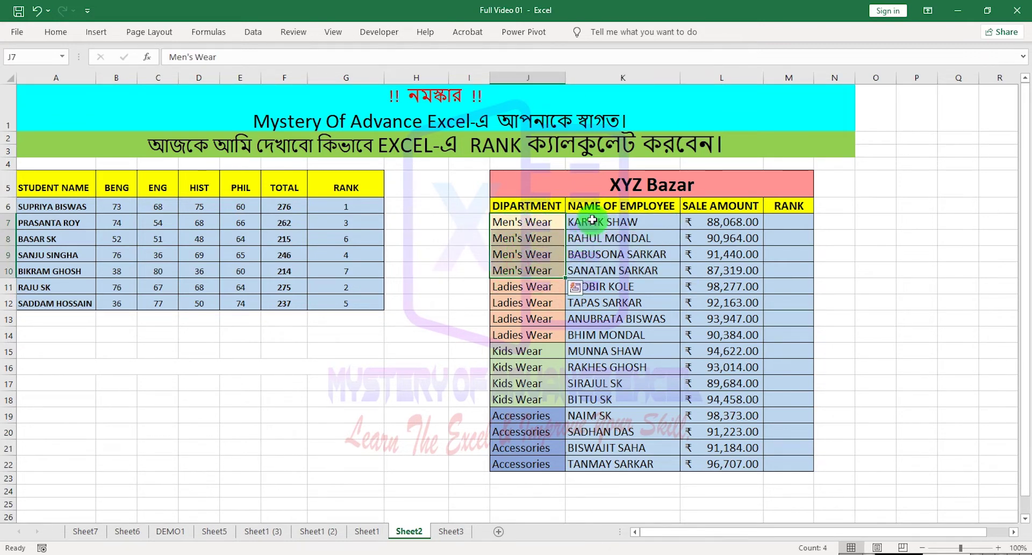
pyautogui.moveTo(592, 220)
pyautogui.mouseDown()
pyautogui.moveTo(517, 234)
pyautogui.moveTo(535, 225)
pyautogui.mouseUp()
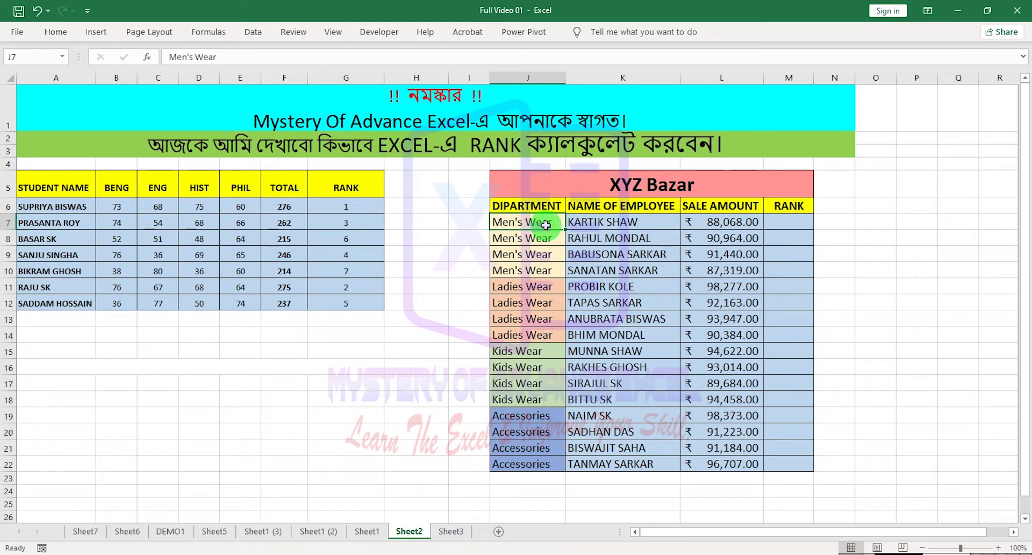
pyautogui.moveTo(536, 226); pyautogui.dragTo(742, 286)
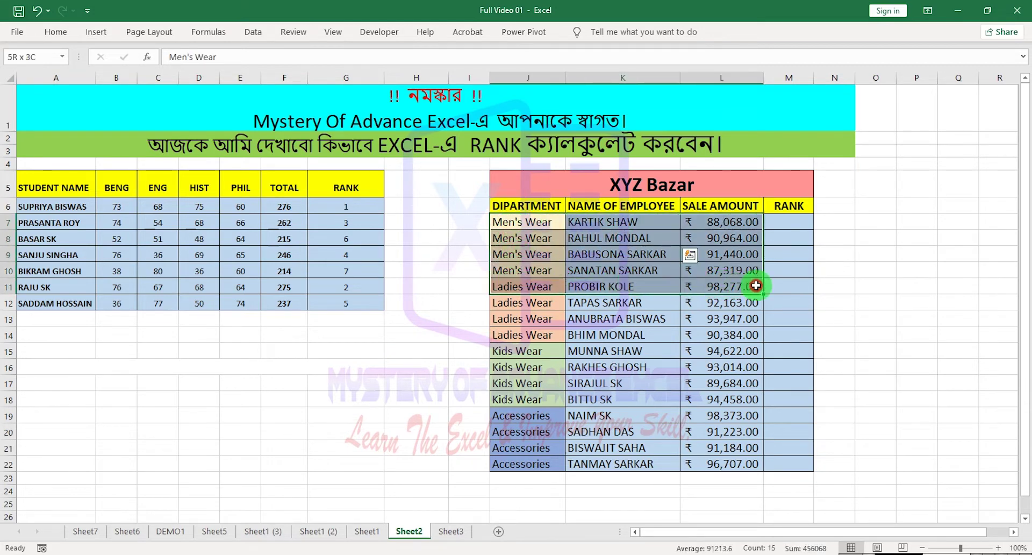
pyautogui.moveTo(742, 285); pyautogui.dragTo(801, 253)
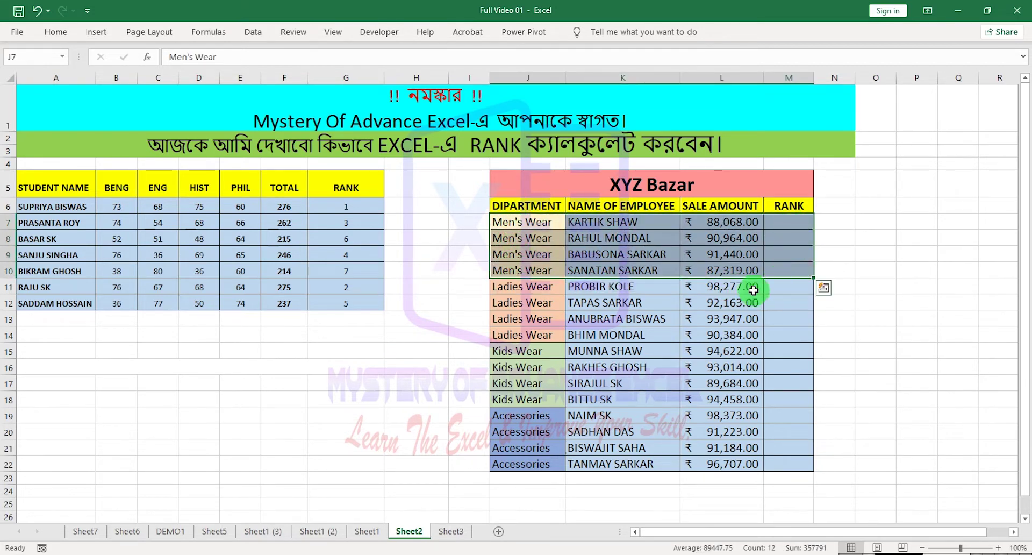
pyautogui.moveTo(522, 286); pyautogui.dragTo(777, 330)
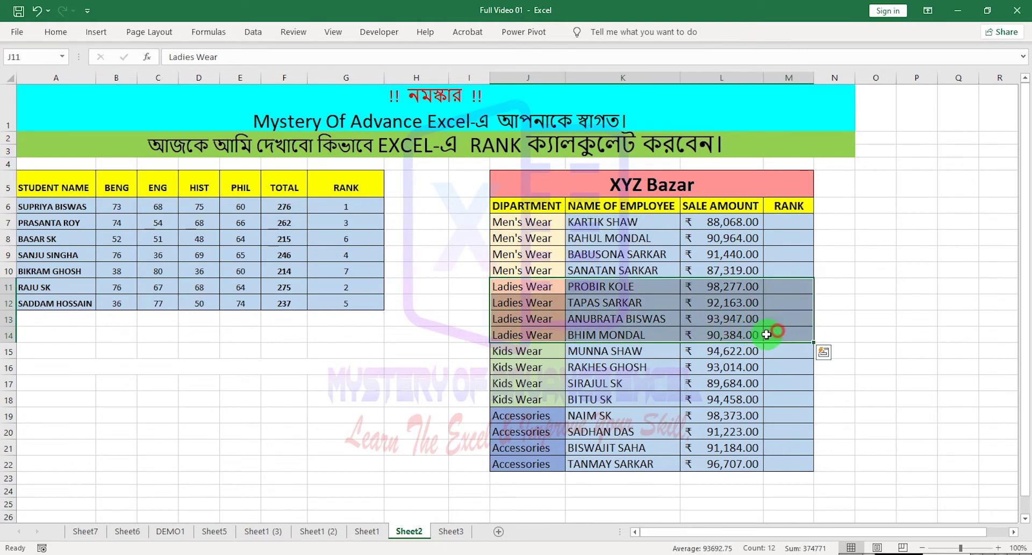
pyautogui.moveTo(541, 354); pyautogui.dragTo(777, 398)
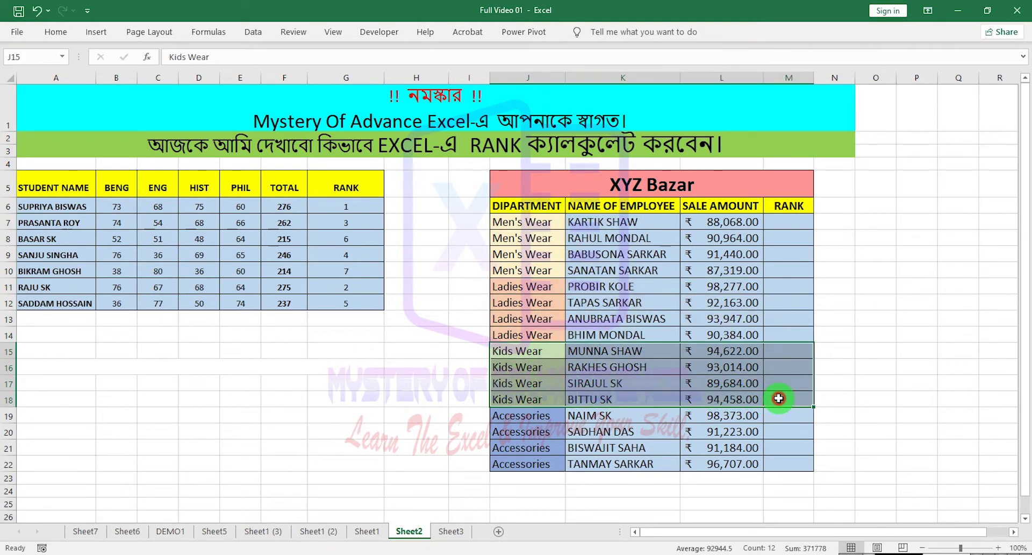
# Copy the Men's Wear colour from J7 onto its rows K7:M10 with Format Painter.
pyautogui.click(61, 36)
pyautogui.click(517, 221)
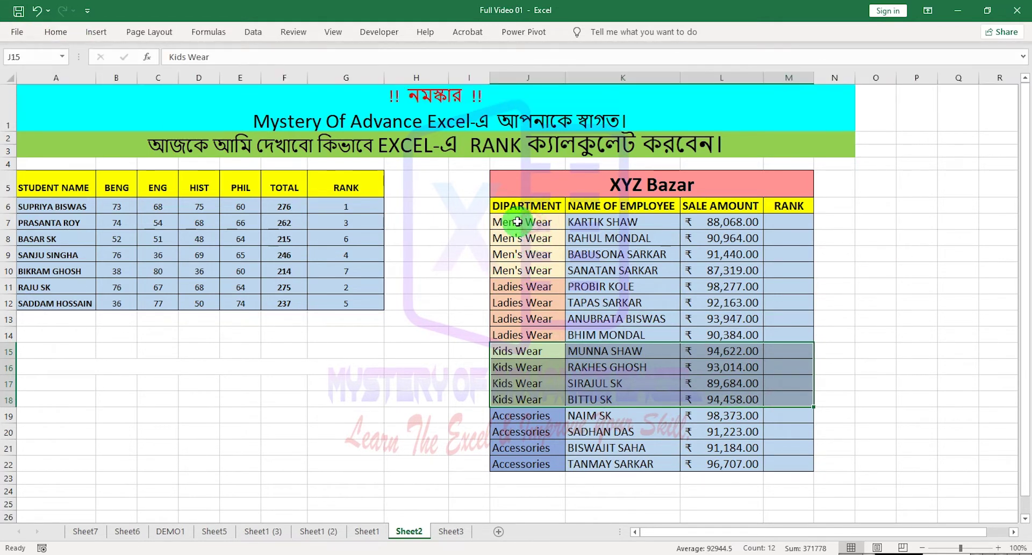
pyautogui.click(56, 32)
pyautogui.click(75, 85)
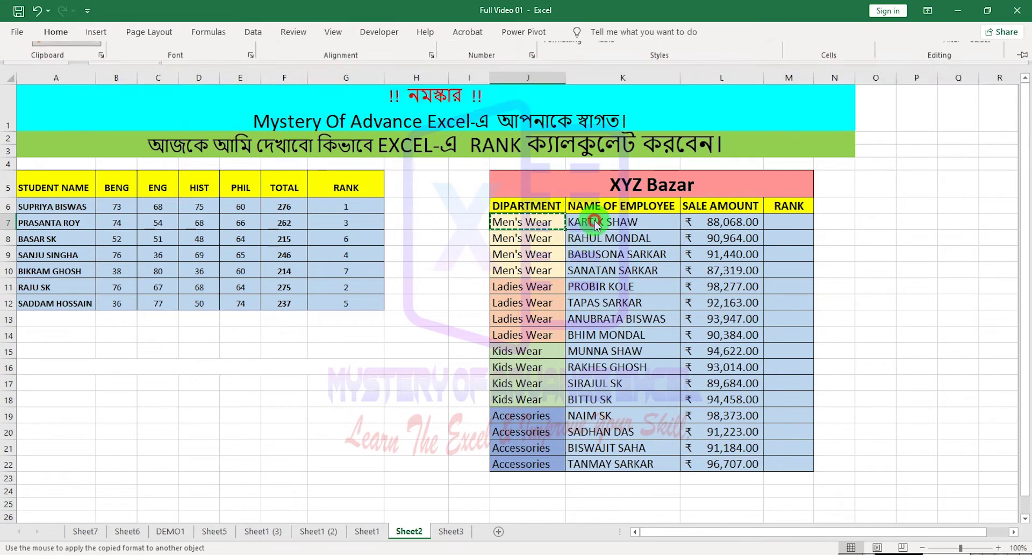
pyautogui.moveTo(598, 222); pyautogui.dragTo(776, 269)
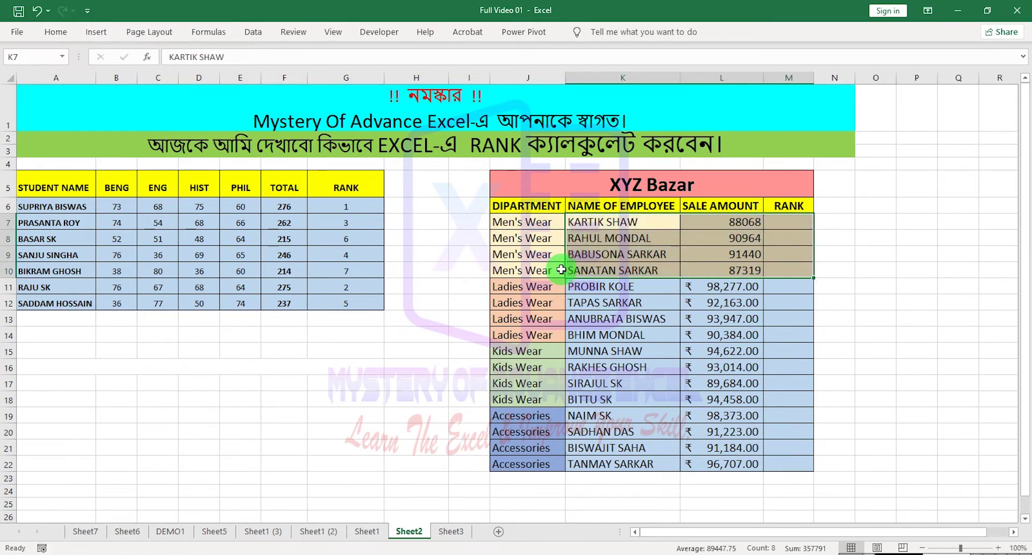
# Pin the ribbon and paint the Ladies Wear colour from J11 across its rows.
pyautogui.click(524, 302)
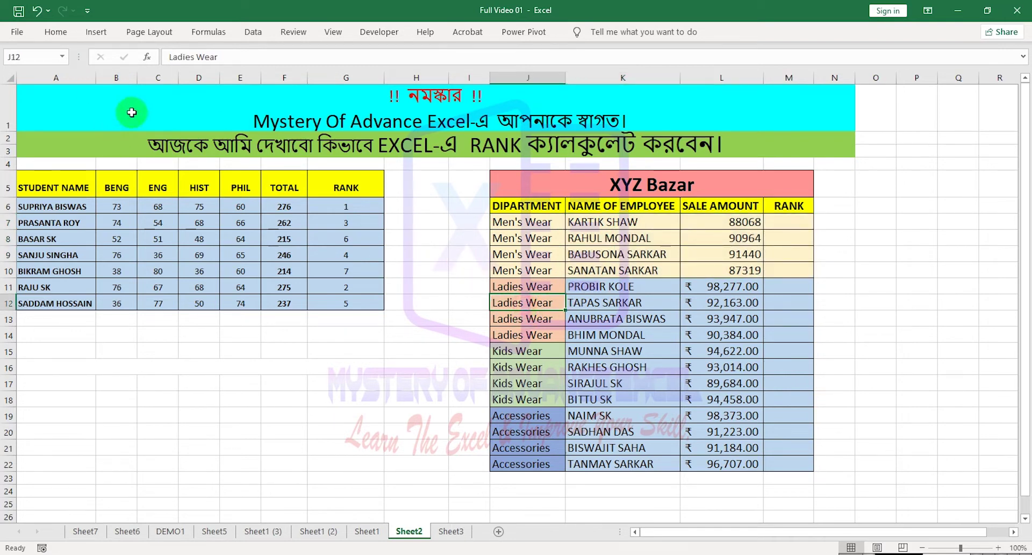
pyautogui.click(54, 38)
pyautogui.click(1023, 99)
pyautogui.click(517, 351)
pyautogui.click(62, 82)
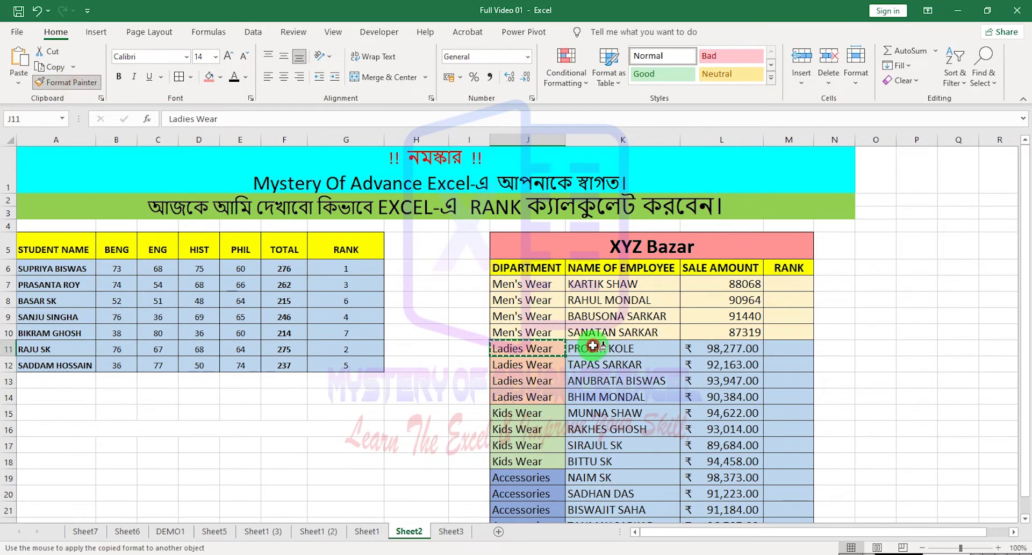
pyautogui.moveTo(593, 347); pyautogui.dragTo(779, 395)
# Paint the Kids Wear colour from J15 across its name, sale and rank cells.
pyautogui.scroll(-1, 693, 354)
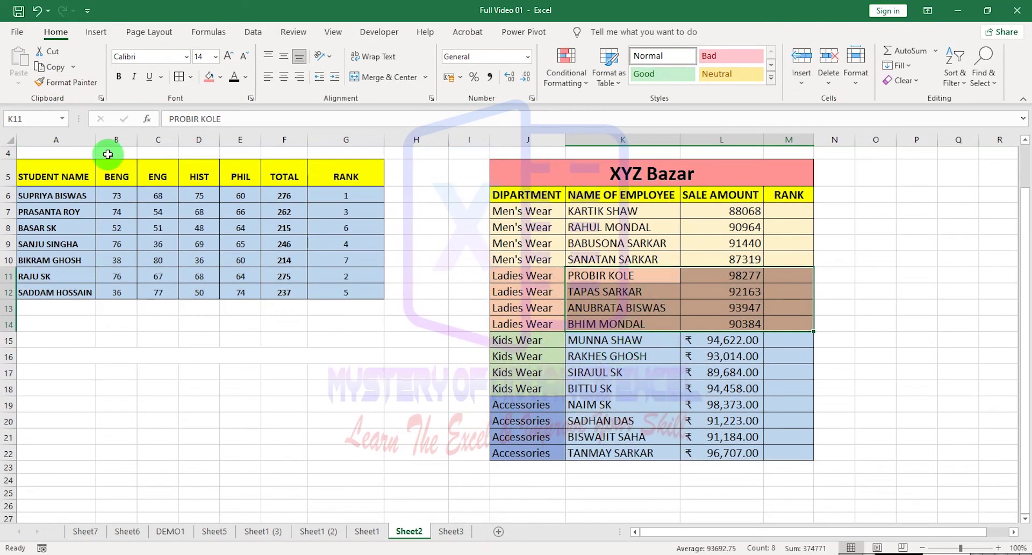
pyautogui.click(513, 340)
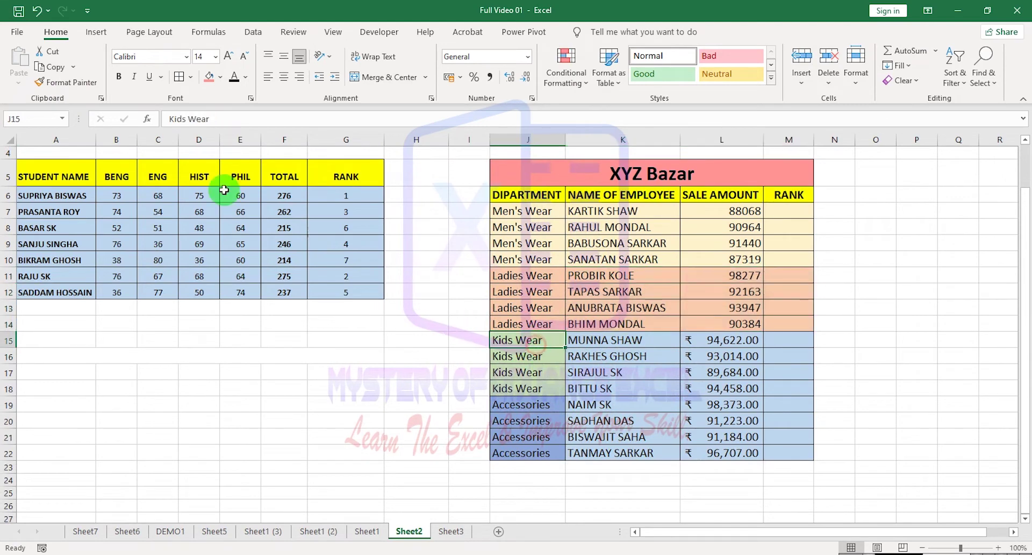
pyautogui.click(62, 82)
pyautogui.moveTo(596, 339); pyautogui.dragTo(778, 388)
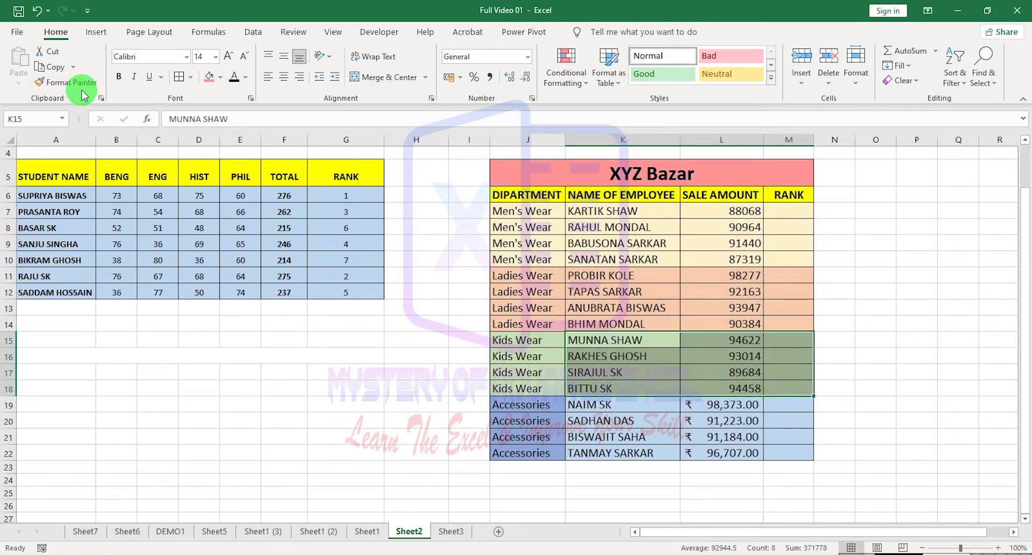
# Paint the Accessories colour from J20 onto K19:M22, then collapse the ribbon.
pyautogui.click(535, 422)
pyautogui.click(68, 82)
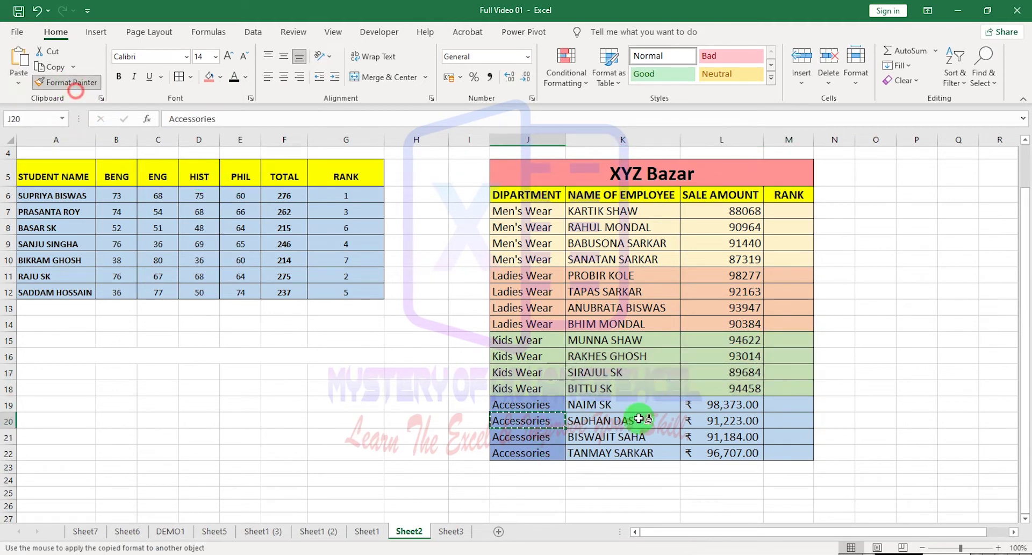
pyautogui.moveTo(594, 404); pyautogui.dragTo(796, 454)
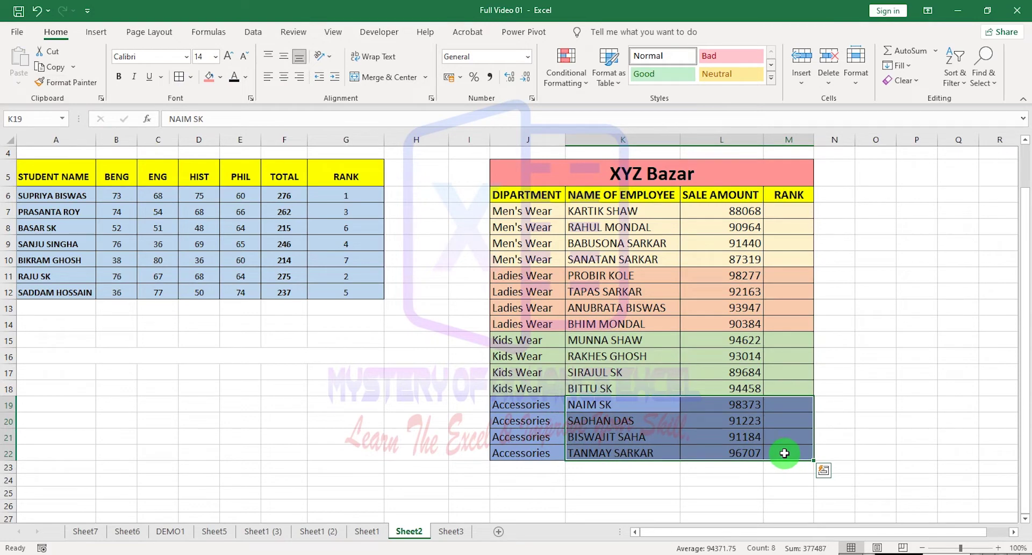
pyautogui.click(1019, 100)
# Widen the RANK column M slightly.
pyautogui.click(560, 308)
pyautogui.scroll(1, 664, 350)
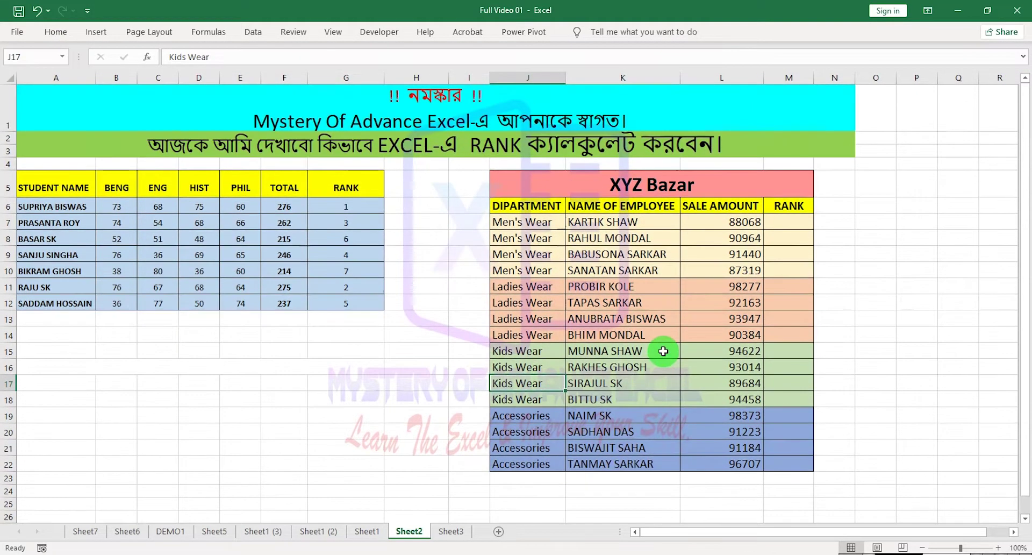
pyautogui.click(625, 390)
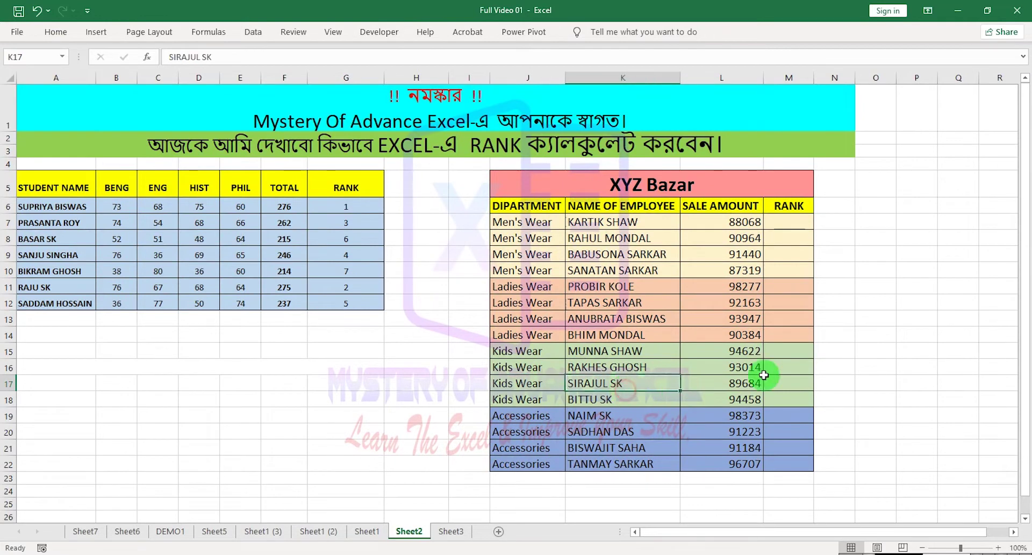
pyautogui.click(777, 221)
pyautogui.moveTo(813, 77); pyautogui.dragTo(828, 78)
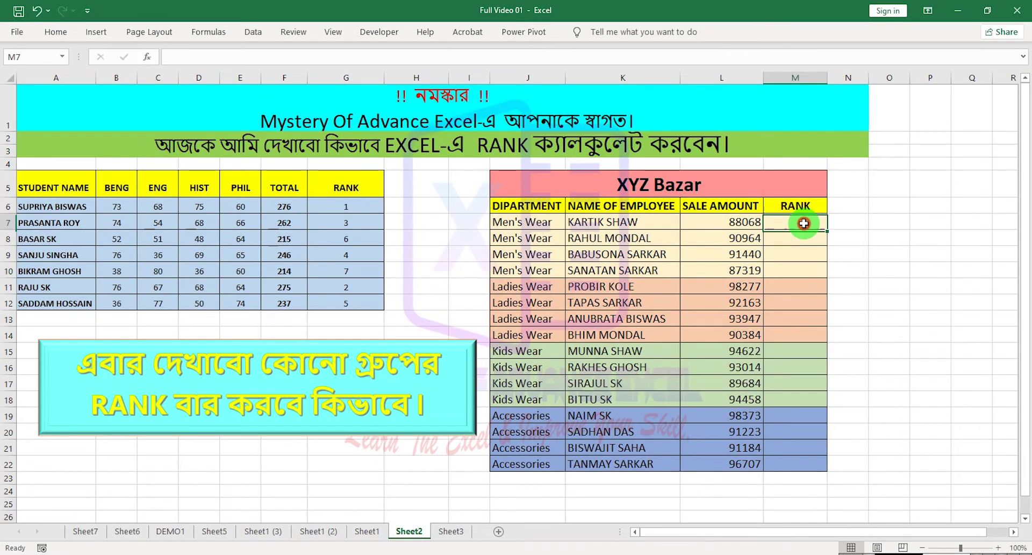
# Format sale amounts L7:L22 as English (India) Accounting with ₹ and two decimals.
pyautogui.moveTo(734, 222); pyautogui.dragTo(721, 463)
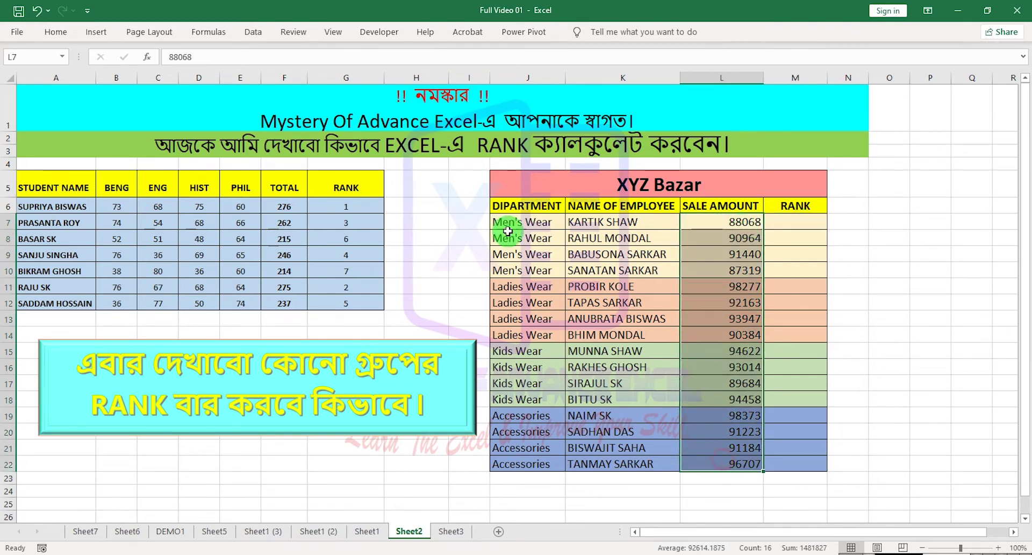
pyautogui.click(56, 32)
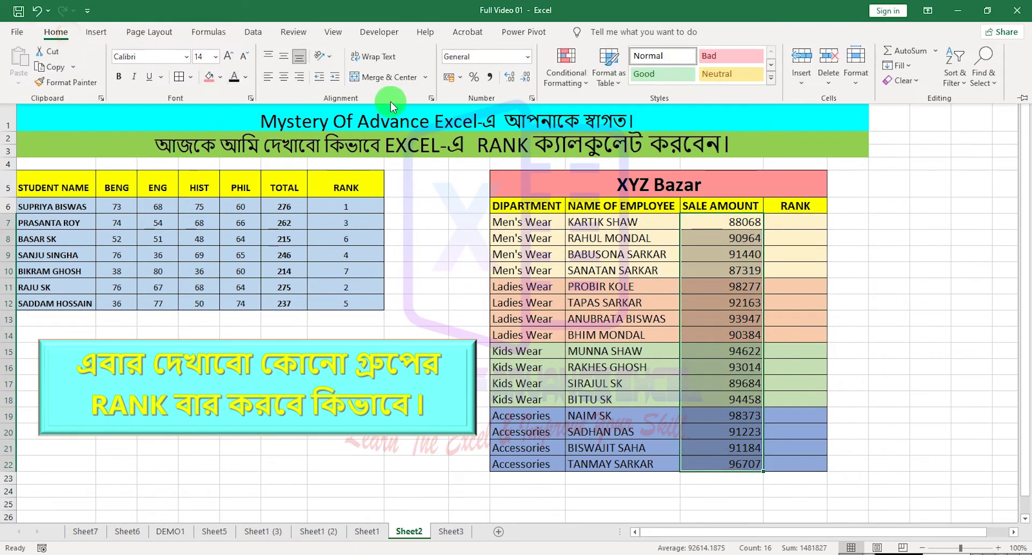
pyautogui.click(460, 77)
pyautogui.click(495, 84)
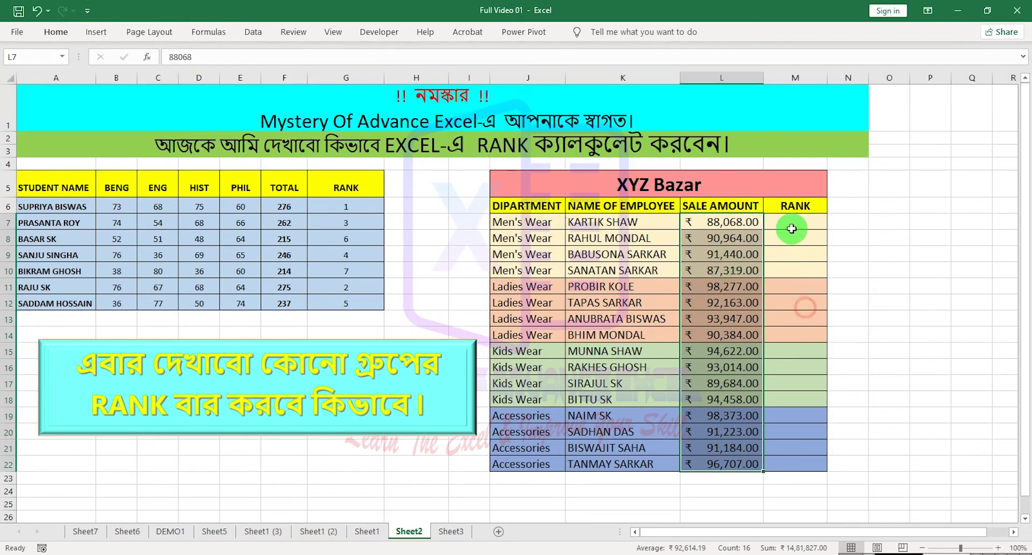
pyautogui.click(793, 223)
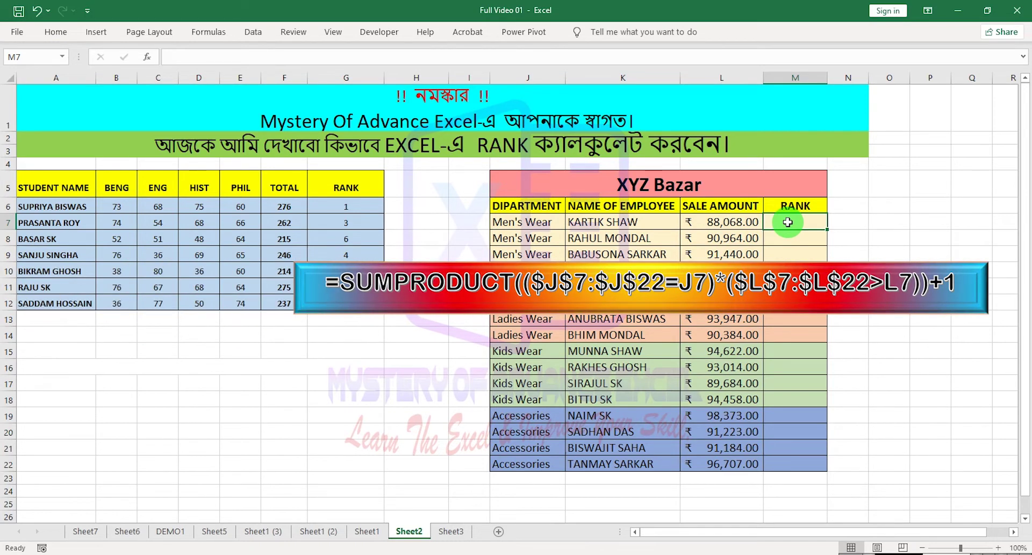
# Start =SUMPRODUCT in M7 with the department condition ($J$7:$J$22=J7).
pyautogui.write('=SU')
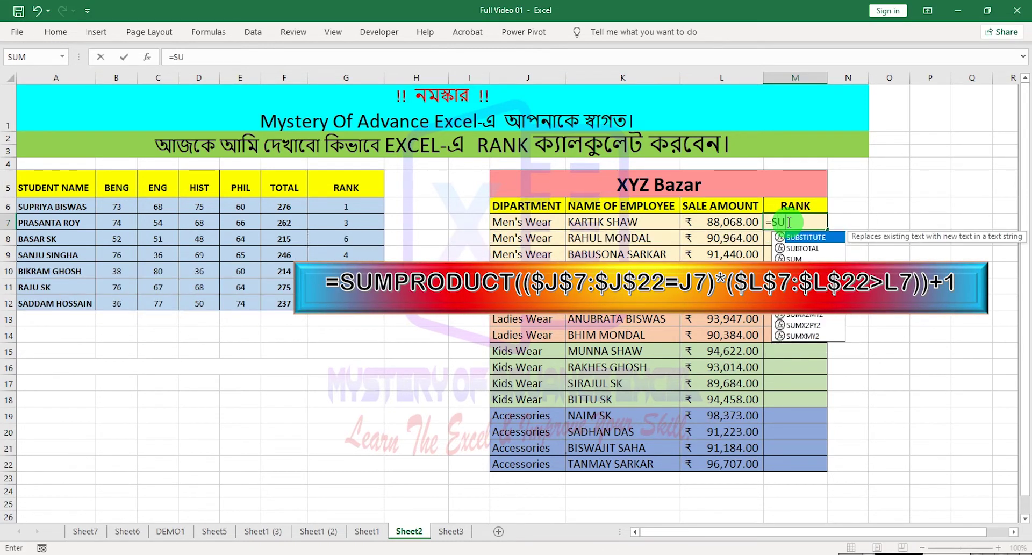
pyautogui.write('MPR')
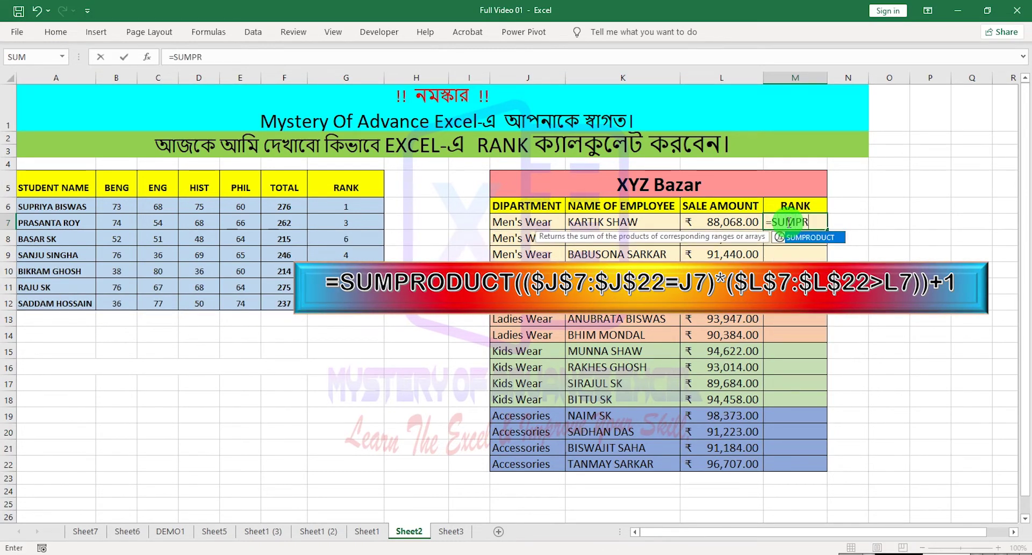
pyautogui.write('ODUCT(')
pyautogui.moveTo(517, 222); pyautogui.dragTo(501, 464)
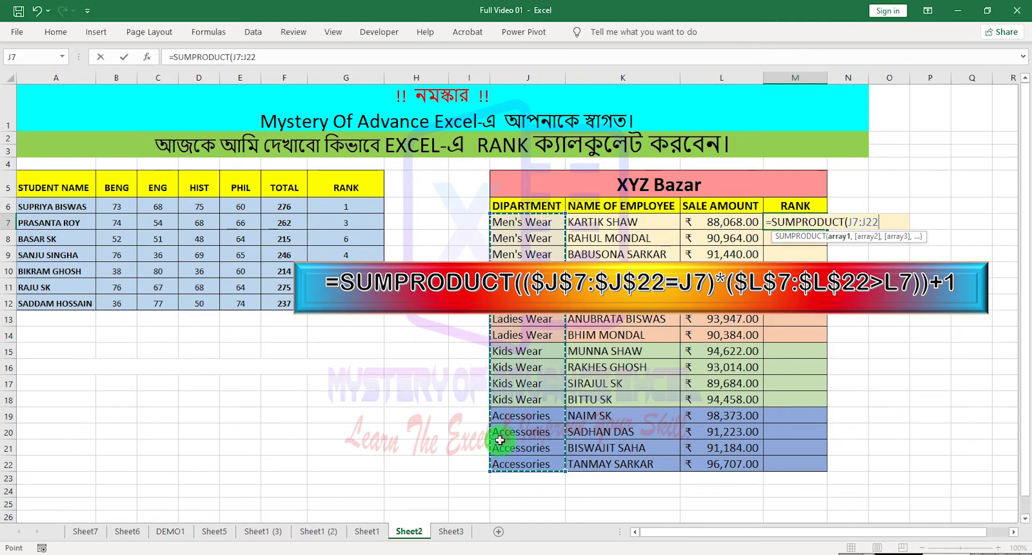
pyautogui.press('F4')
pyautogui.write('=')
pyautogui.click(530, 222)
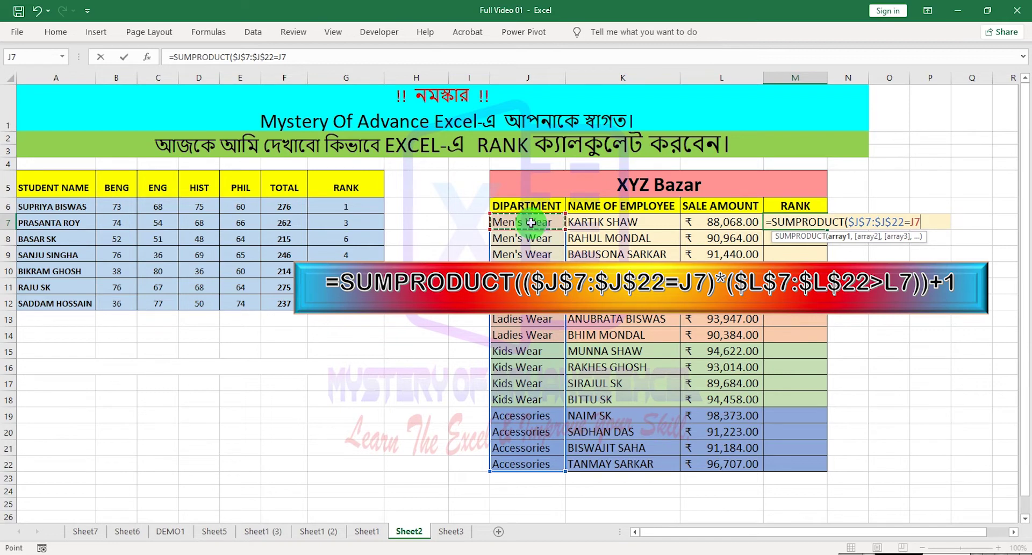
pyautogui.write(')')
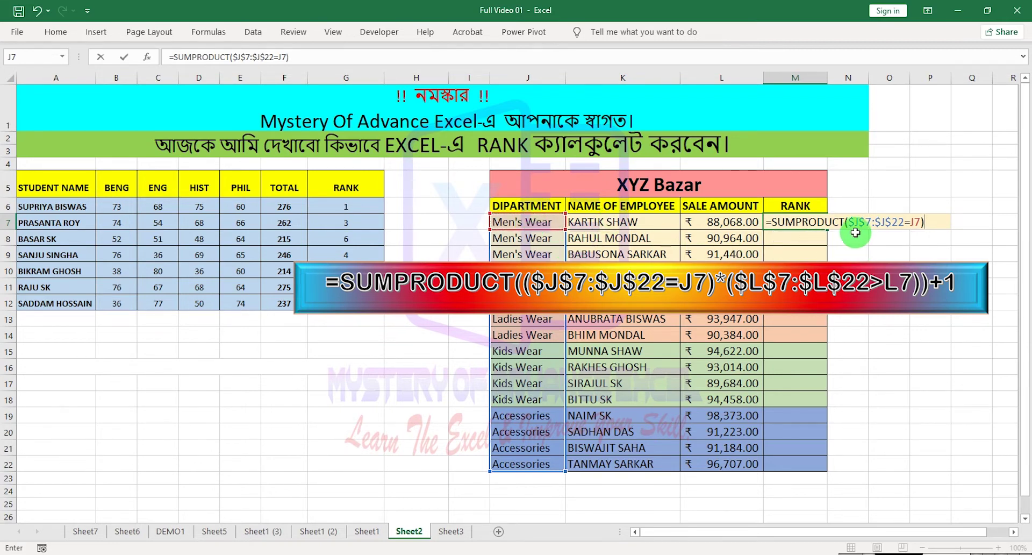
# Add the sale comparison ($L$7:$L$22>L7) and +1, committing the formula to show 3.
pyautogui.click(845, 221)
pyautogui.write('(')
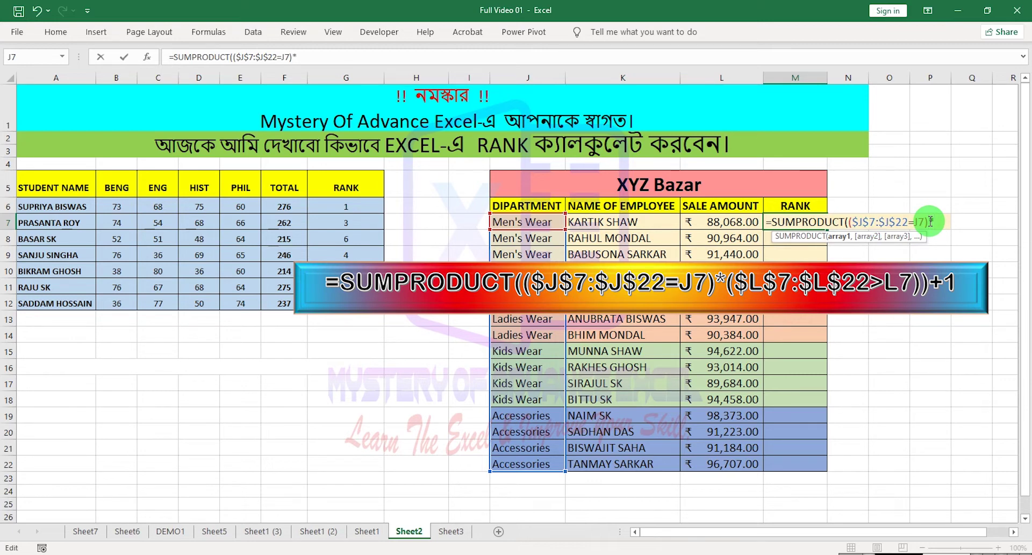
pyautogui.moveTo(699, 222); pyautogui.dragTo(697, 464)
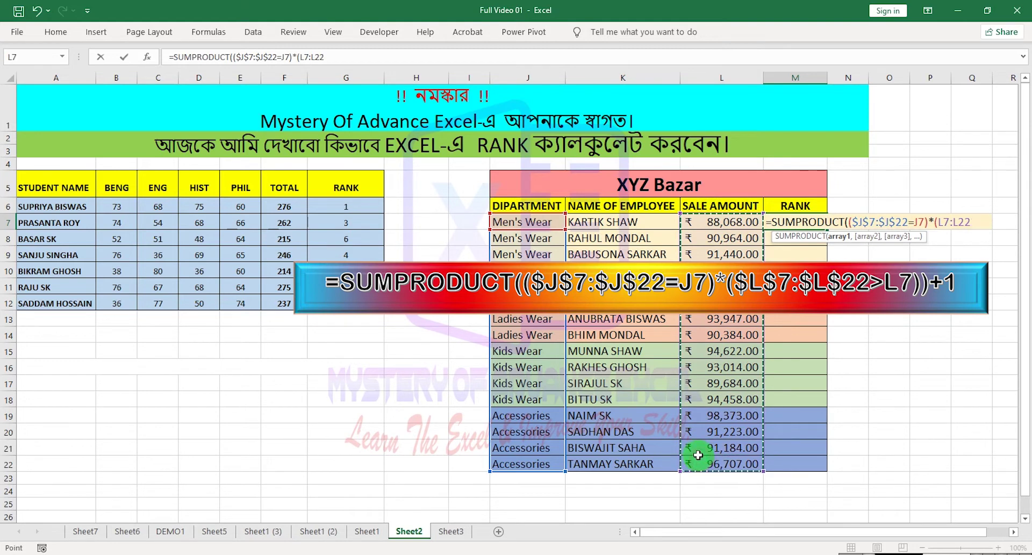
pyautogui.press('F4')
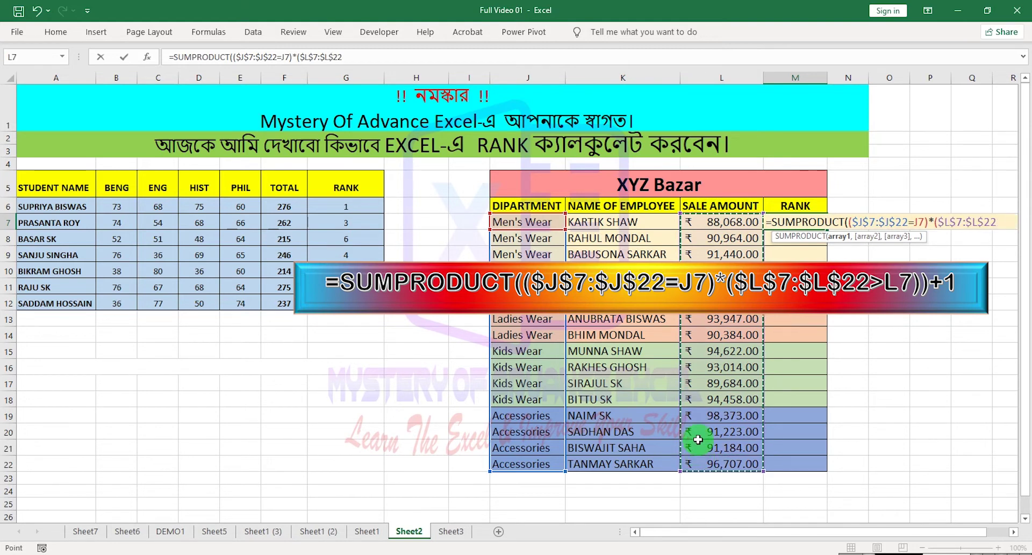
pyautogui.write('>')
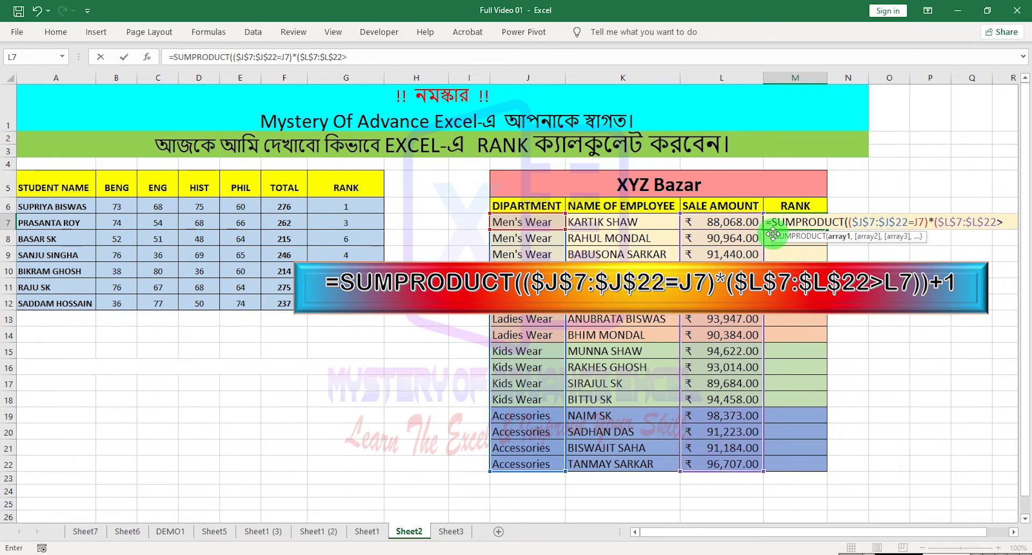
pyautogui.click(707, 221)
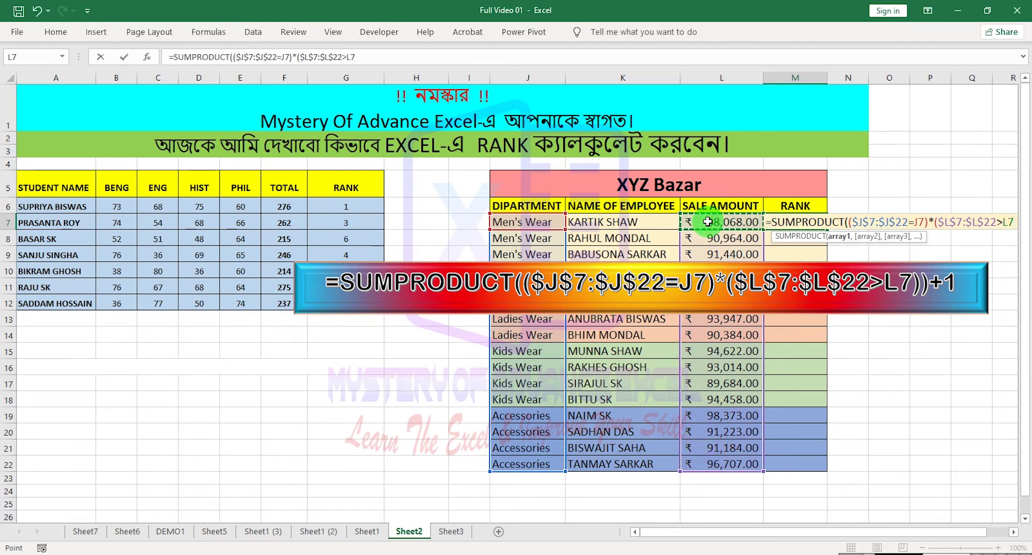
pyautogui.write('))+1')
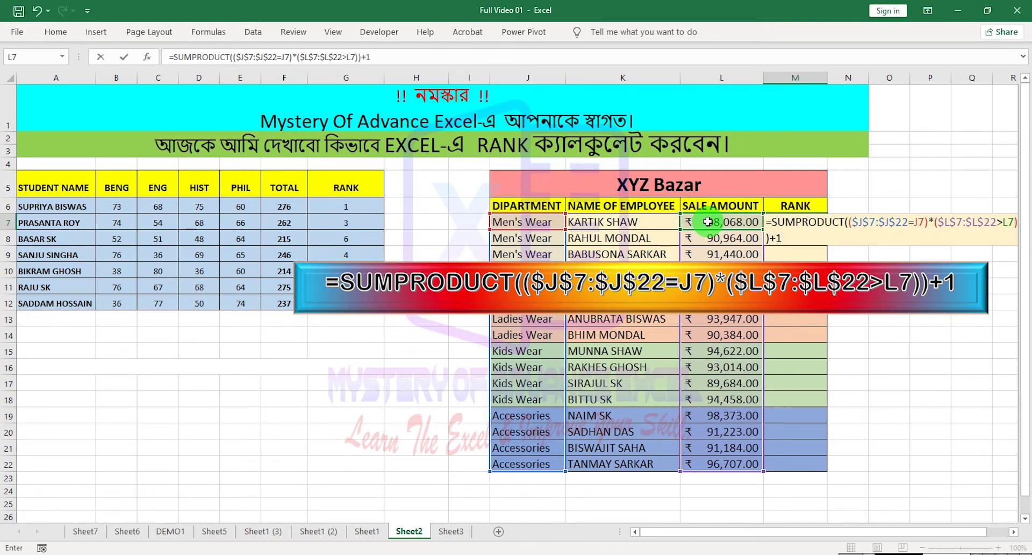
pyautogui.press('Return')
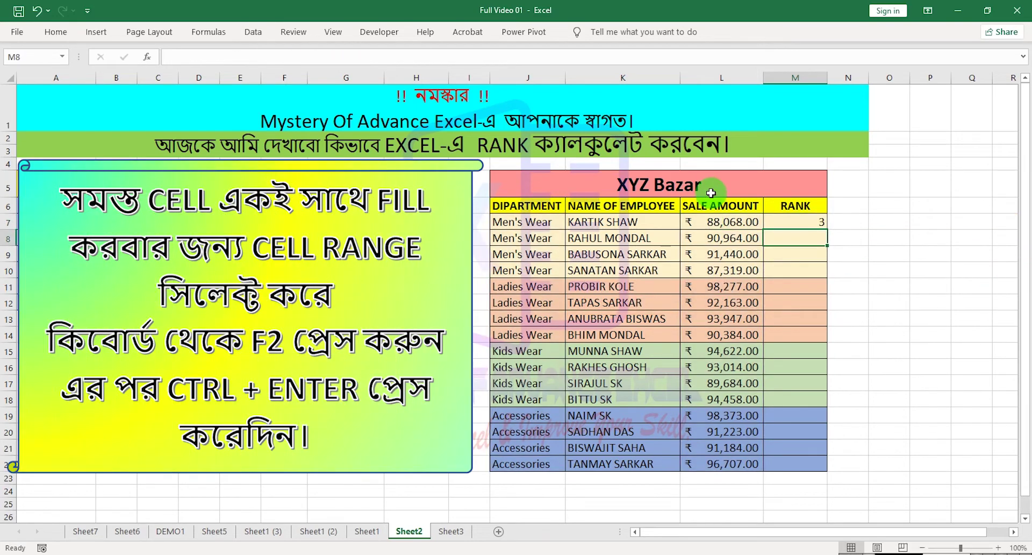
# Fill the SUMPRODUCT rank formula from M7 into all cells M7:M22 at once.
pyautogui.click(822, 228)
pyautogui.hotkey('ctrl', 'z')
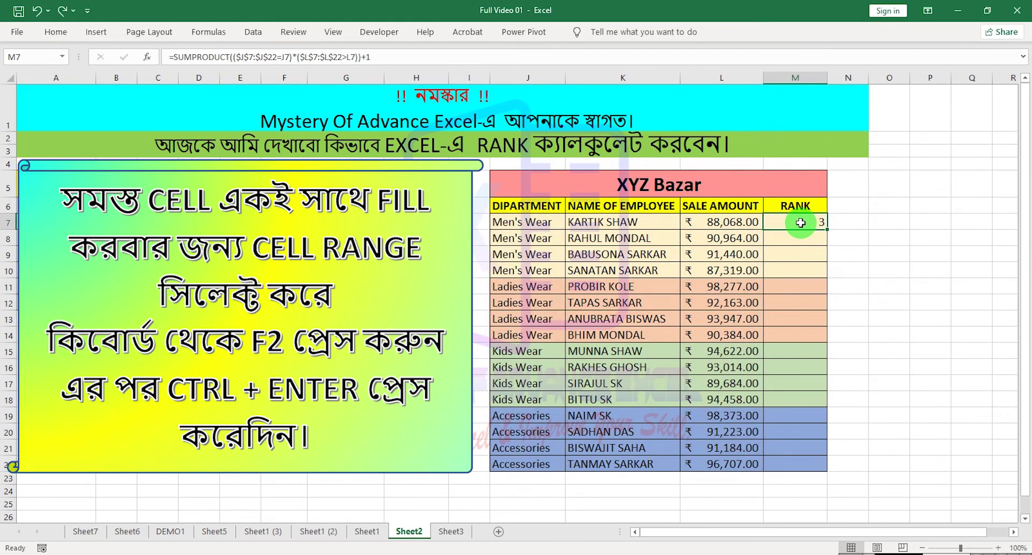
pyautogui.moveTo(798, 231); pyautogui.dragTo(795, 461)
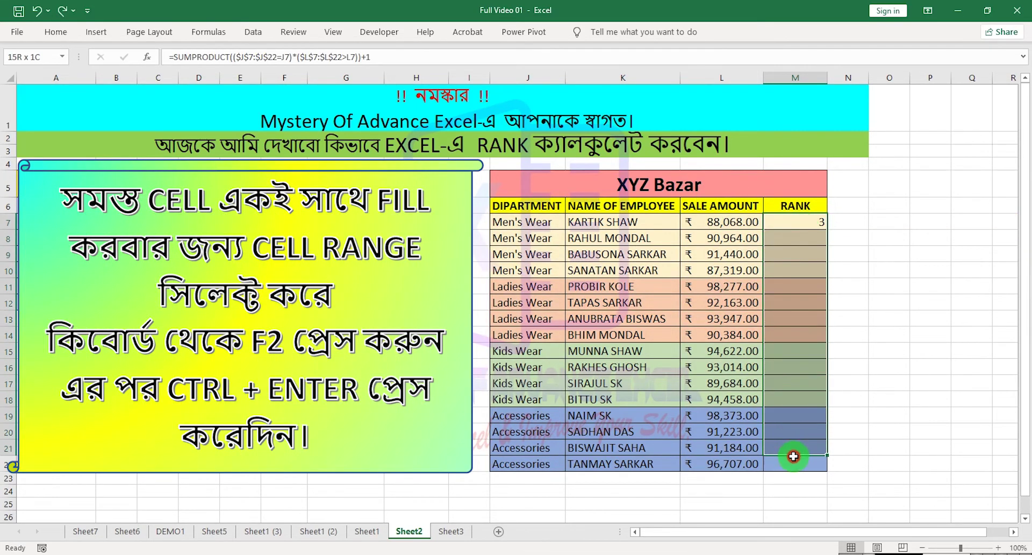
pyautogui.press('F2')
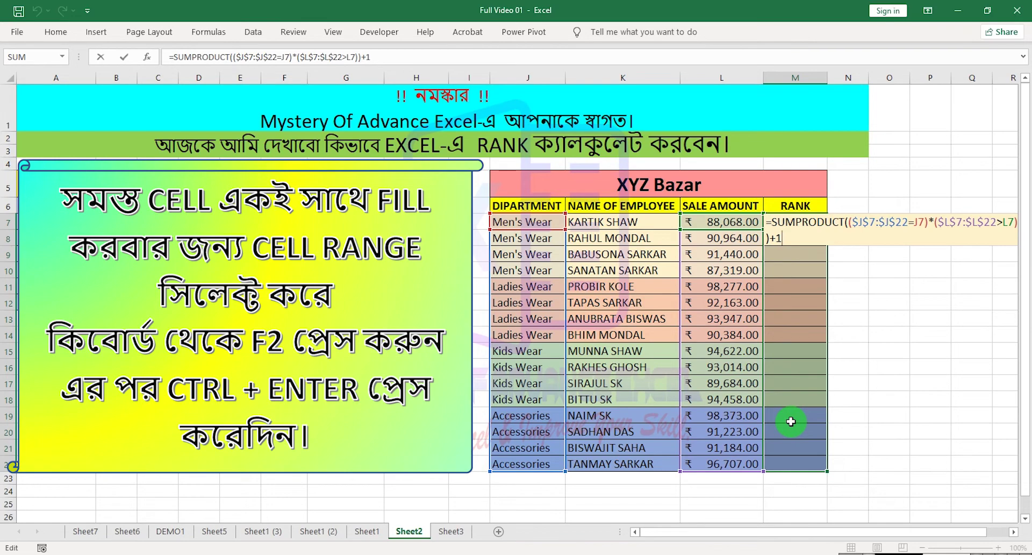
pyautogui.hotkey('ctrl', 'Return')
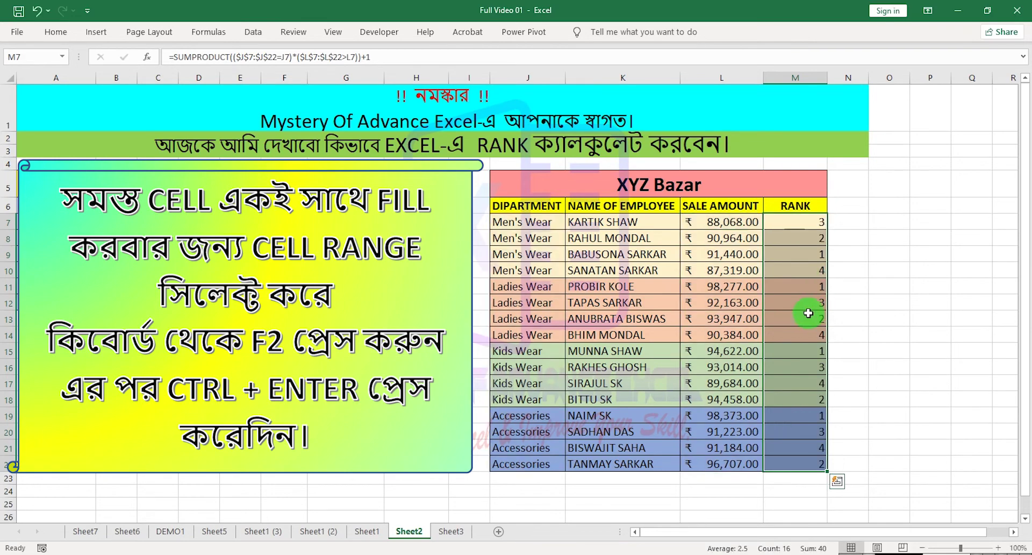
pyautogui.click(809, 222)
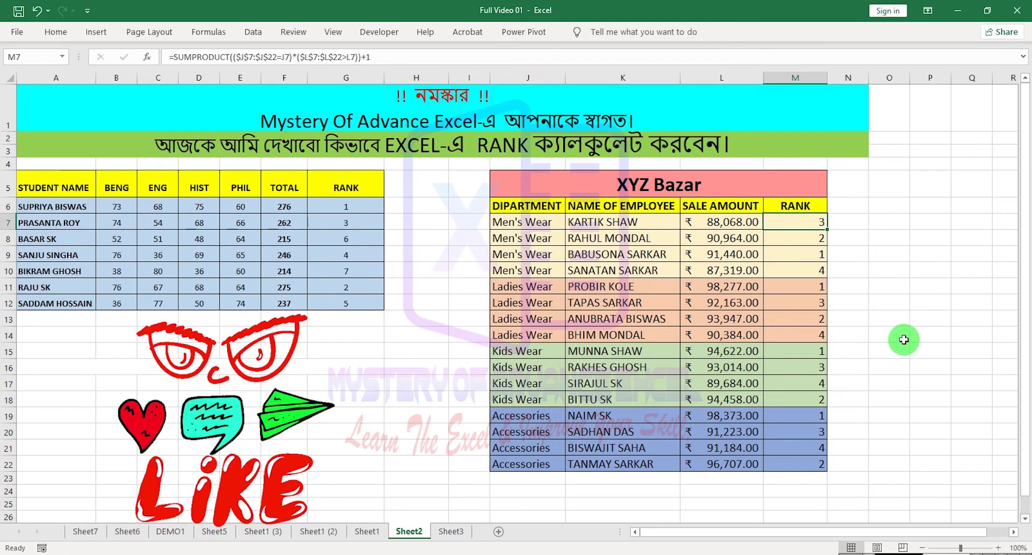
pyautogui.click(787, 255)
pyautogui.moveTo(720, 222)
pyautogui.mouseDown()
pyautogui.moveTo(719, 274)
pyautogui.moveTo(800, 272)
pyautogui.mouseUp()
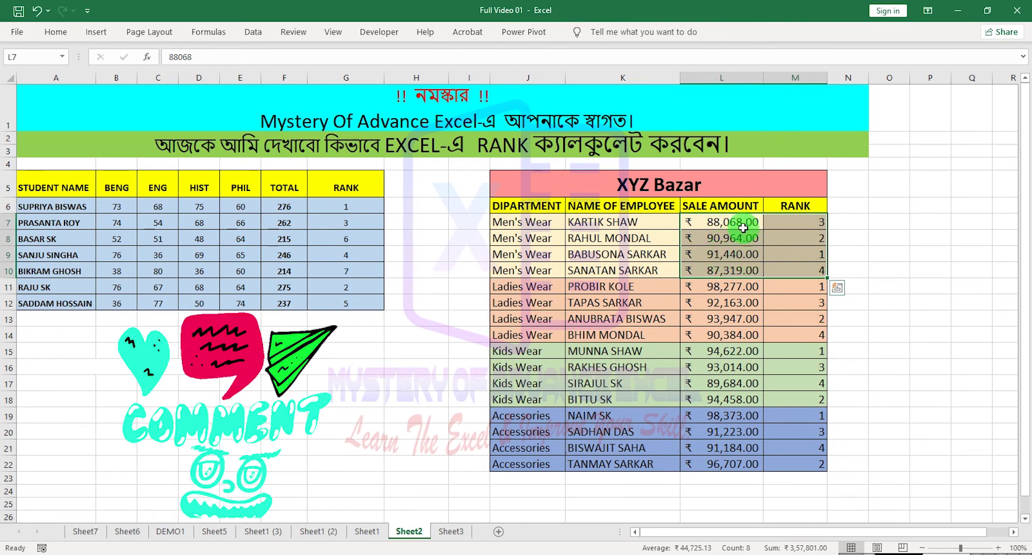
pyautogui.click(817, 315)
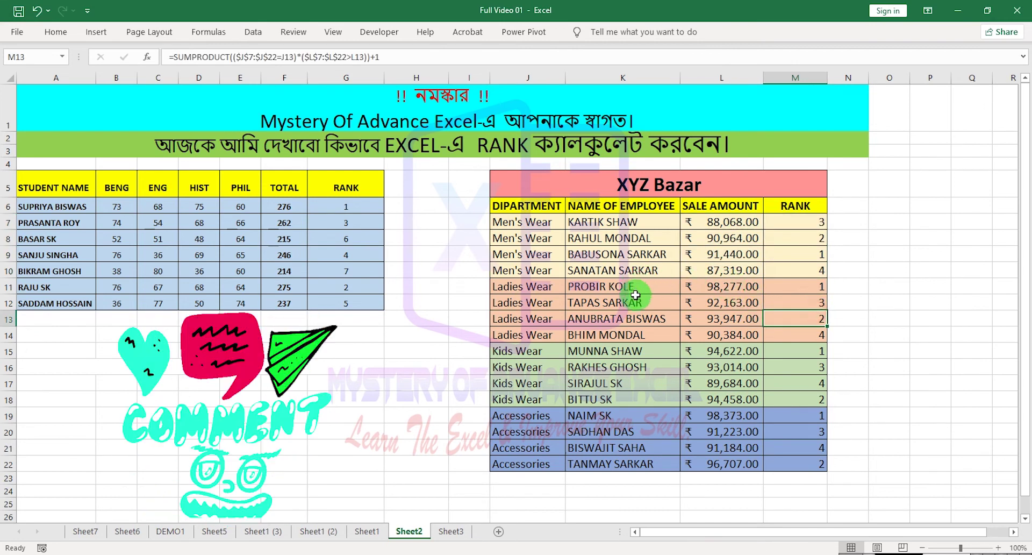
pyautogui.moveTo(537, 286); pyautogui.dragTo(797, 338)
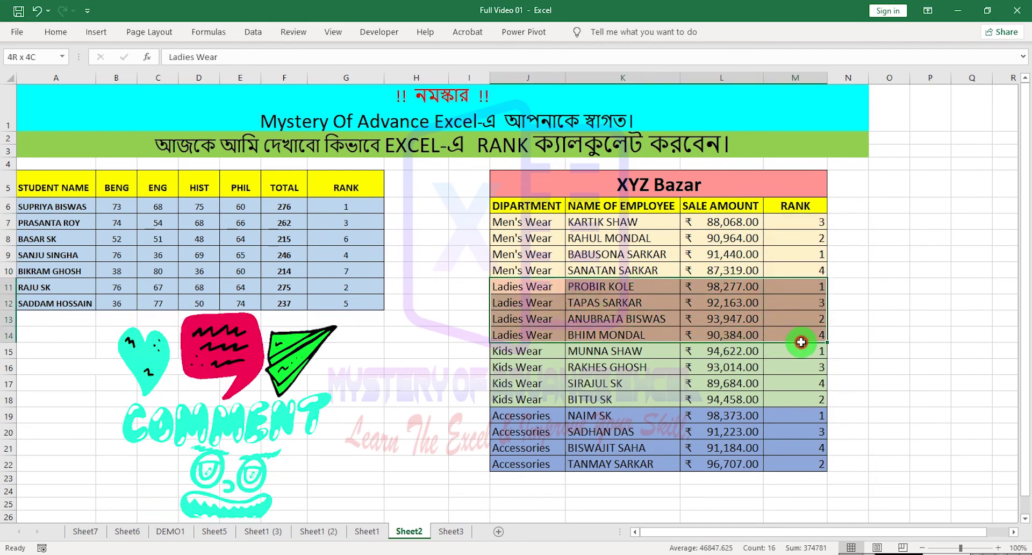